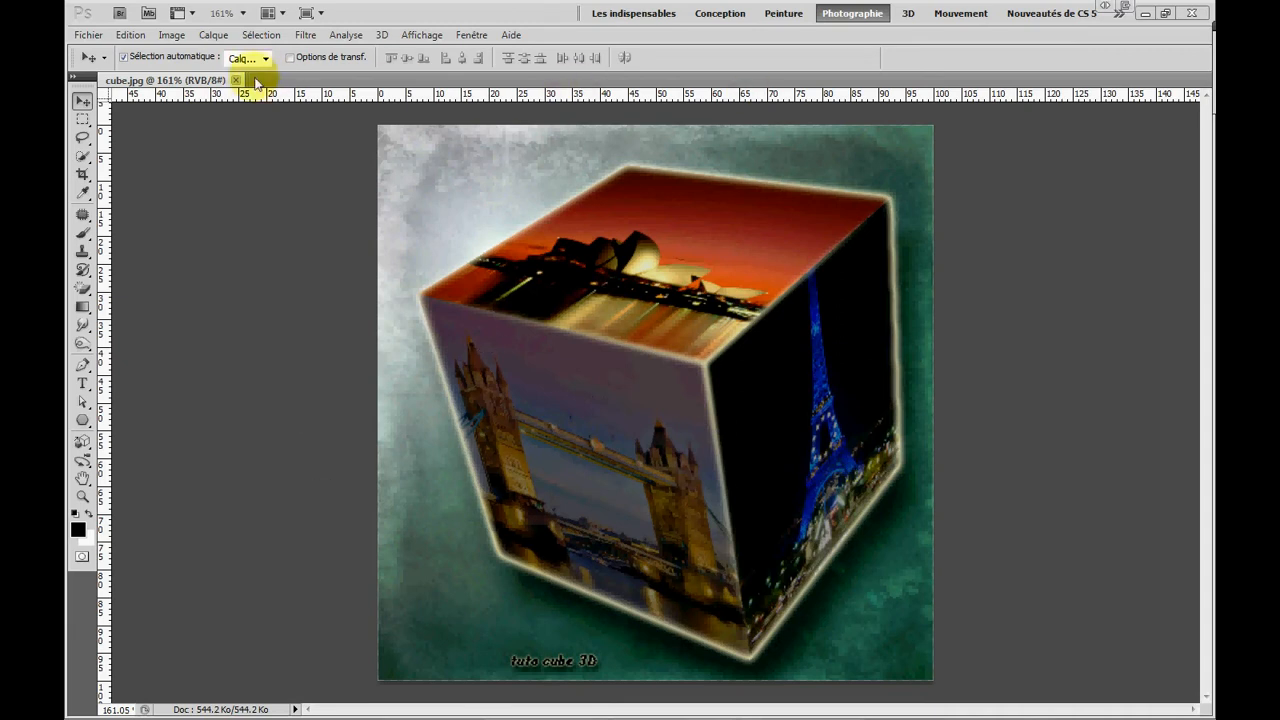
Close cube.jpg and open the London bridge, Sydney Opera House and Eiffel Tower photos from the tuto cube 3D folder
{"action": "left_click", "coordinate": [237, 81]}
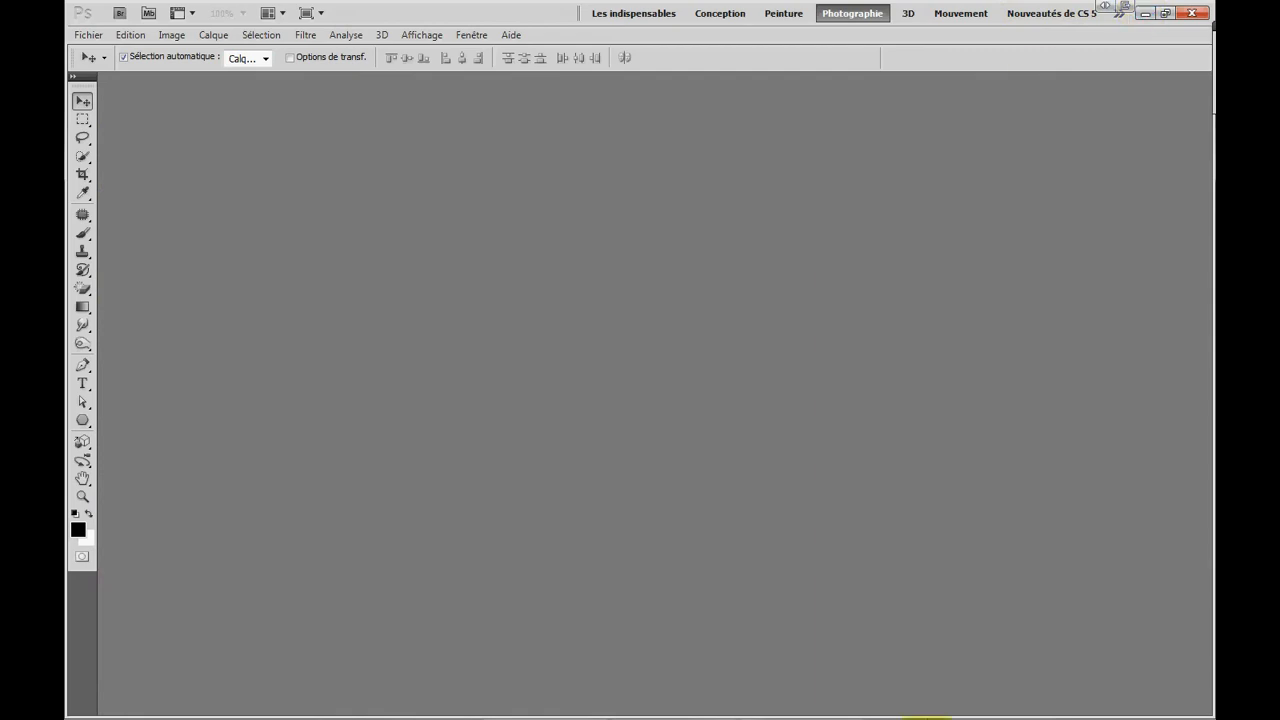
{"action": "mouse_move", "coordinate": [800, 711]}
{"action": "left_click", "coordinate": [683, 688]}
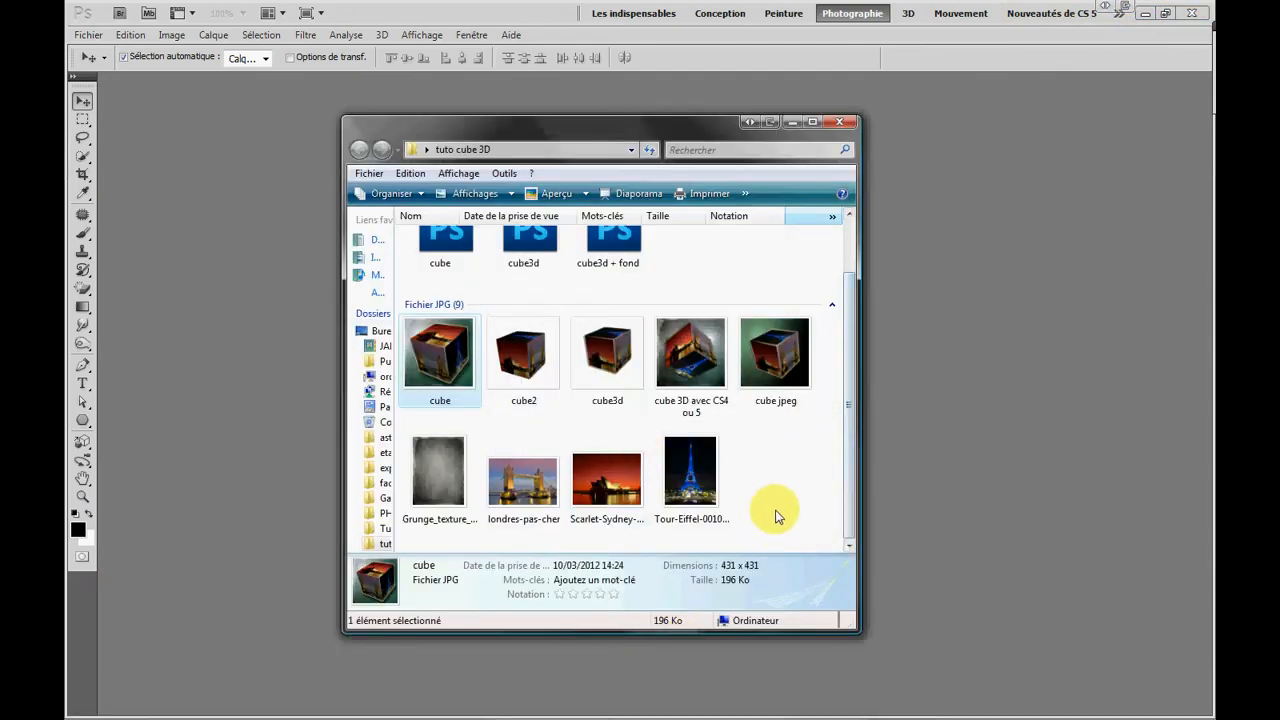
{"action": "mouse_move", "coordinate": [774, 515]}
{"action": "left_mouse_down"}
{"action": "mouse_move", "coordinate": [488, 484]}
{"action": "mouse_move", "coordinate": [910, 492]}
{"action": "mouse_move", "coordinate": [974, 451]}
{"action": "left_mouse_up"}
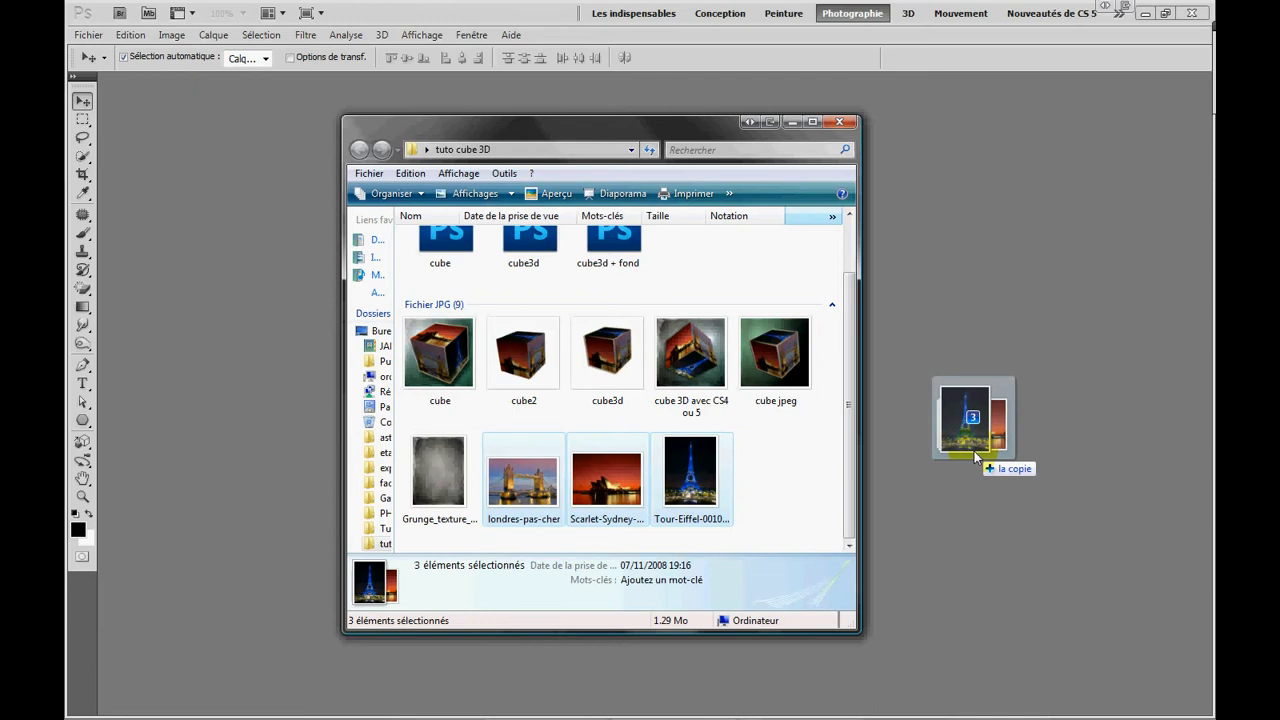
{"action": "left_click_drag", "start_coordinate": [974, 451], "coordinate": [974, 451]}
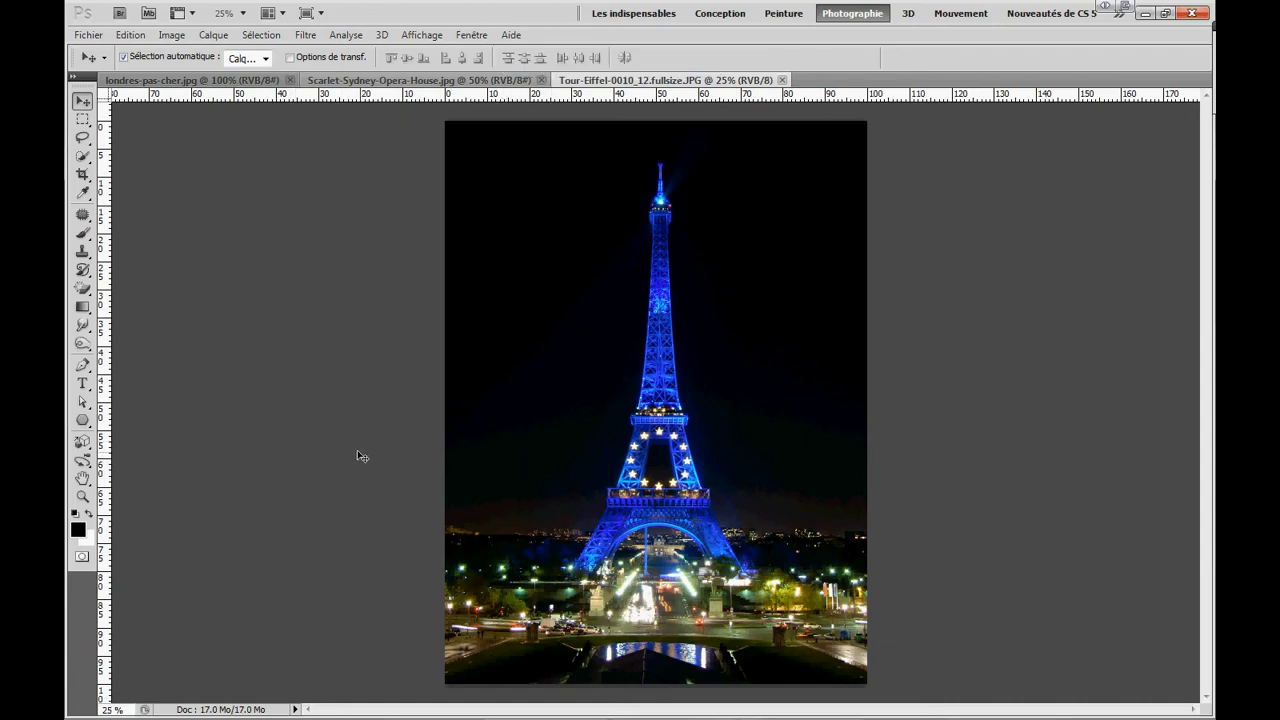
Crop the Eiffel Tower photo to a full-width square framing the tower from its tip to its base
{"action": "left_click", "coordinate": [83, 177]}
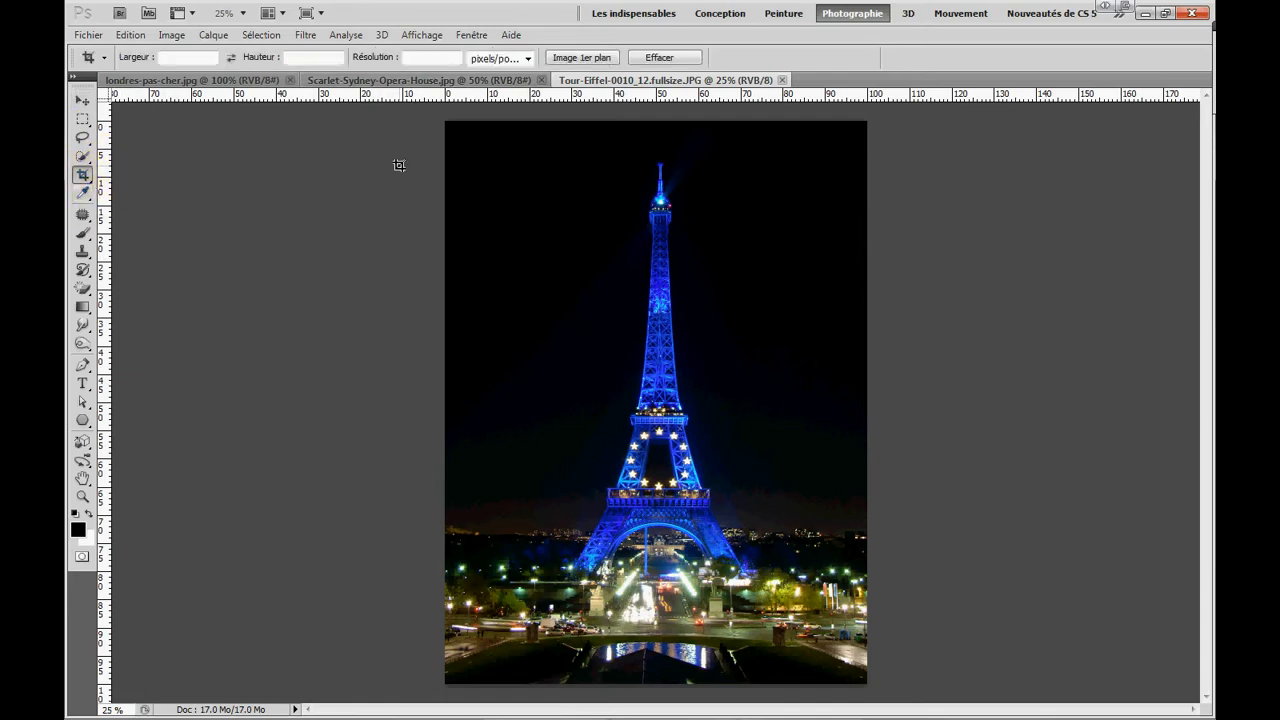
{"action": "left_click_drag", "start_coordinate": [410, 160], "coordinate": [1062, 606]}
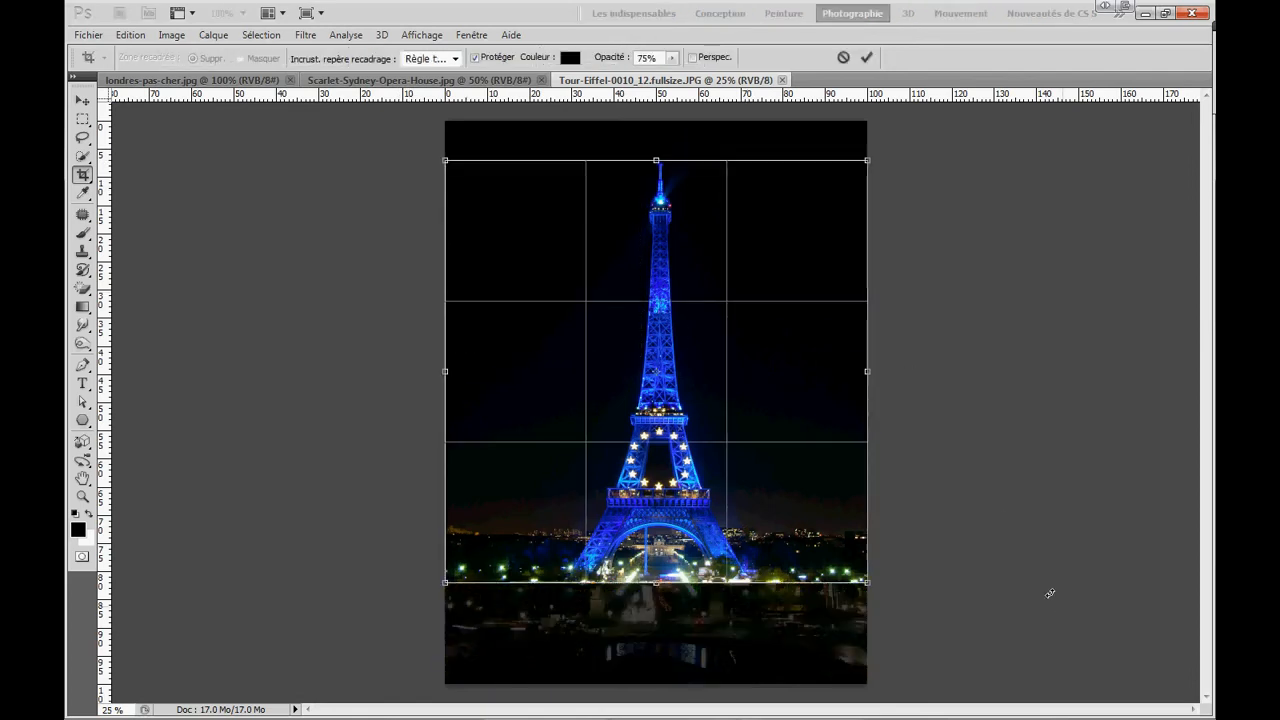
{"action": "left_click_drag", "start_coordinate": [766, 380], "coordinate": [767, 380]}
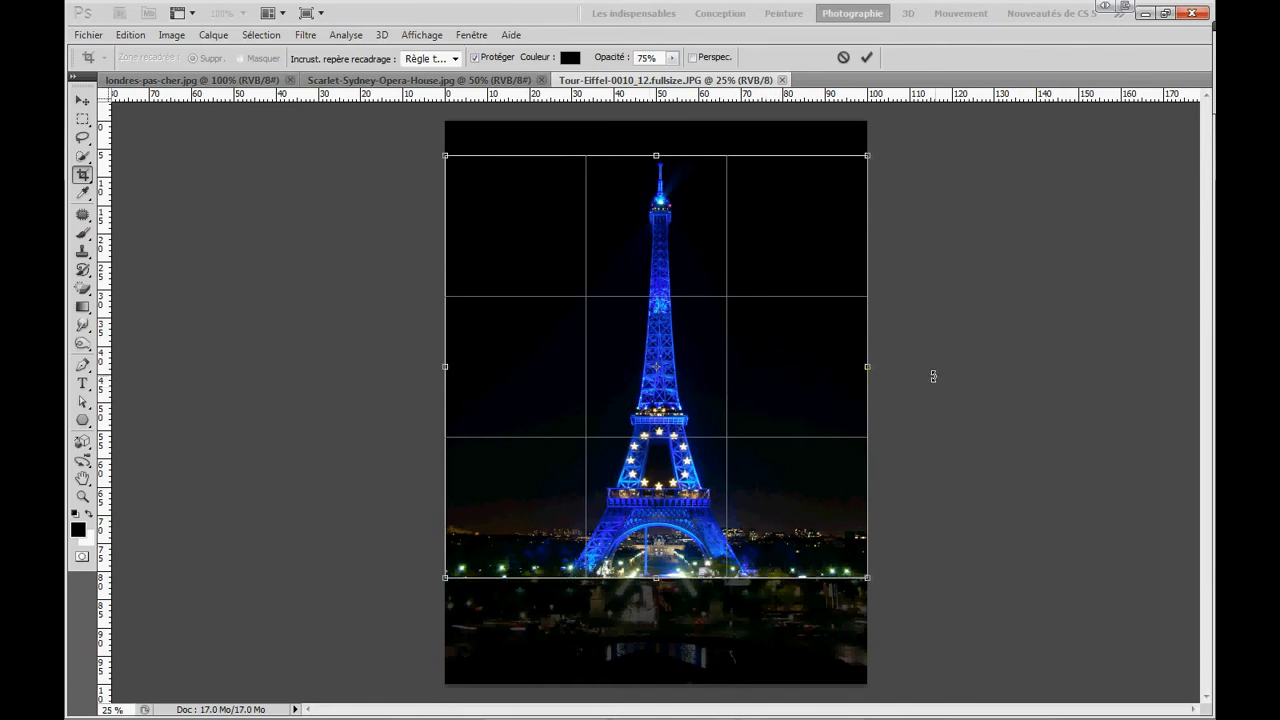
{"action": "left_click", "coordinate": [867, 58]}
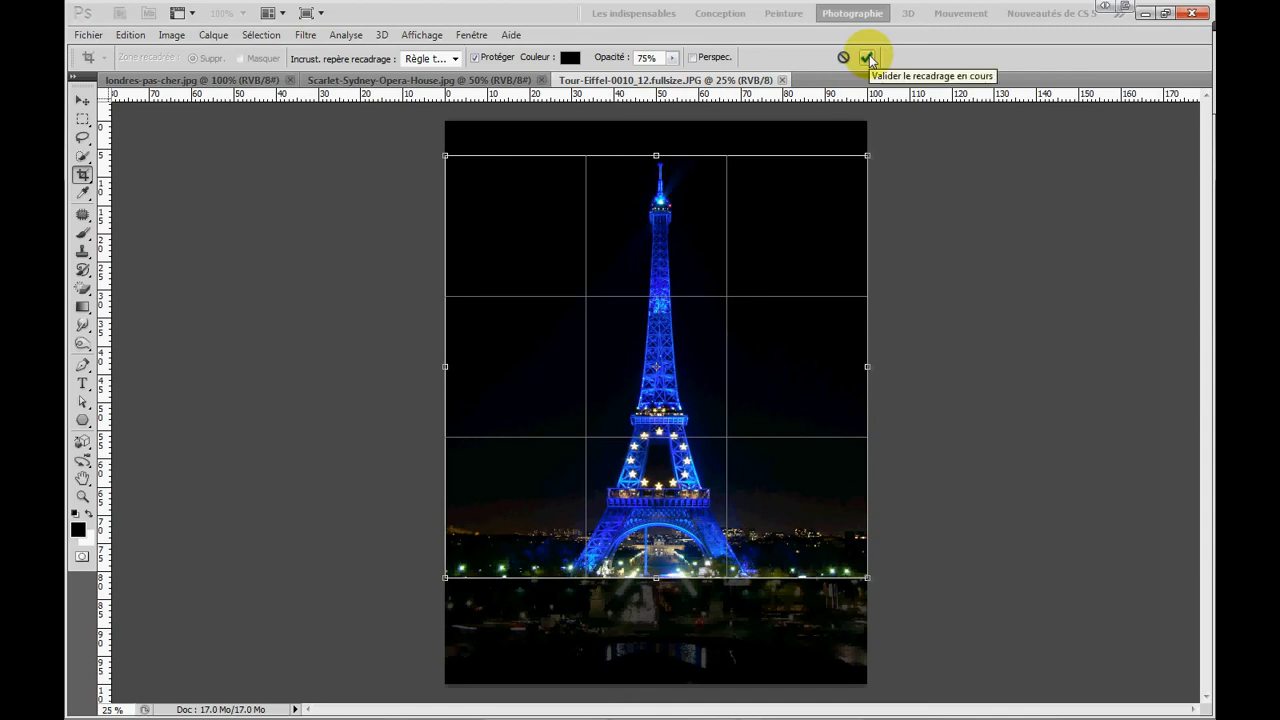
{"action": "left_click", "coordinate": [867, 57]}
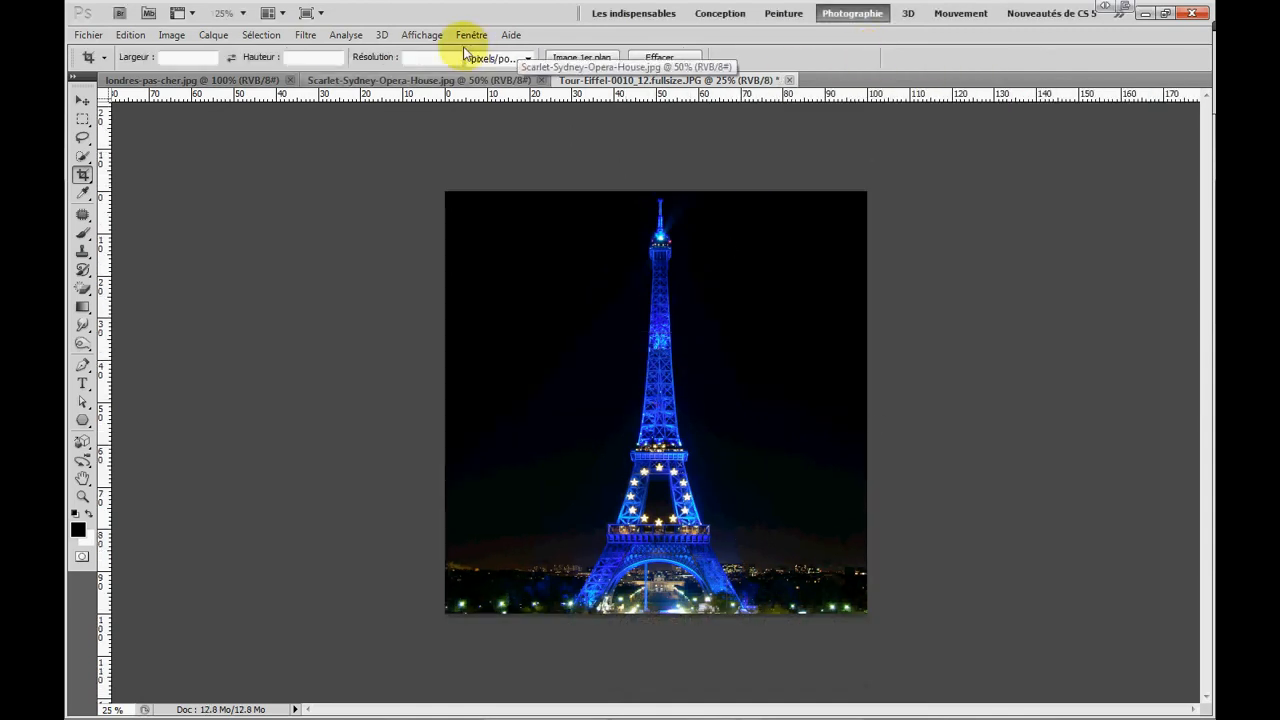
Crop the londres-pas-cher.jpg photo to a full-height square containing both bridge towers
{"action": "left_click", "coordinate": [229, 79]}
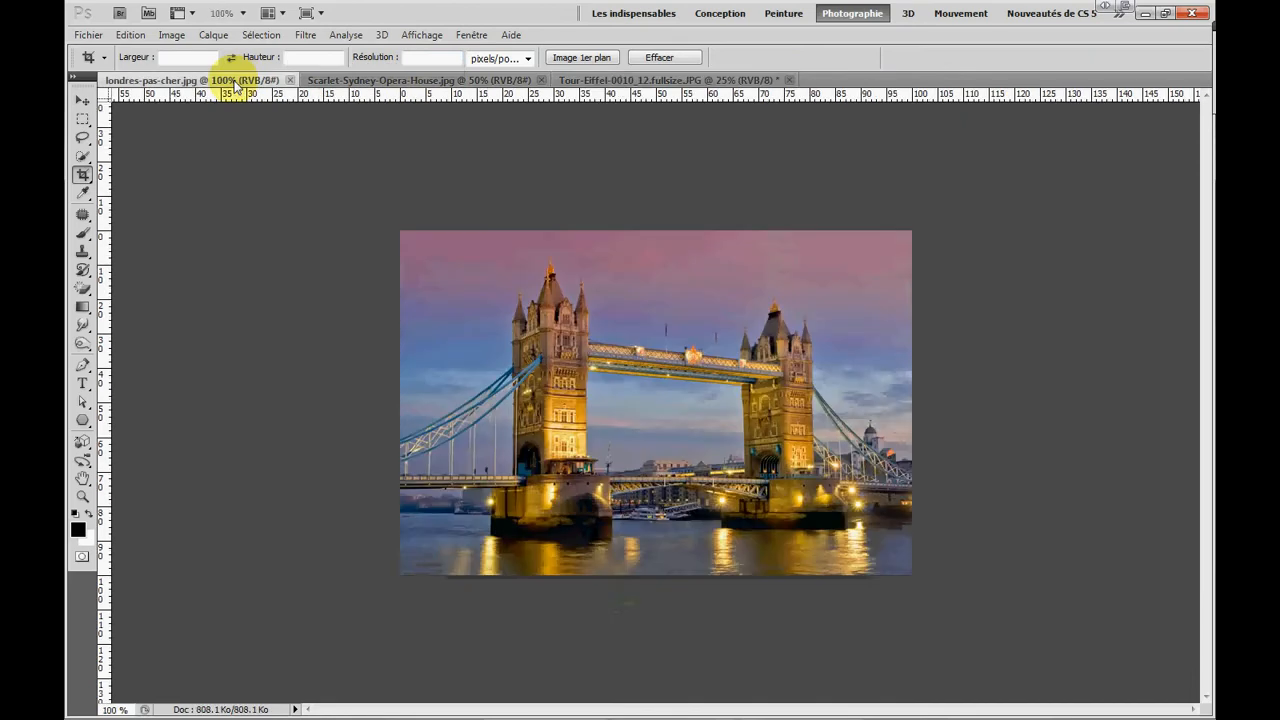
{"action": "left_click", "coordinate": [83, 176]}
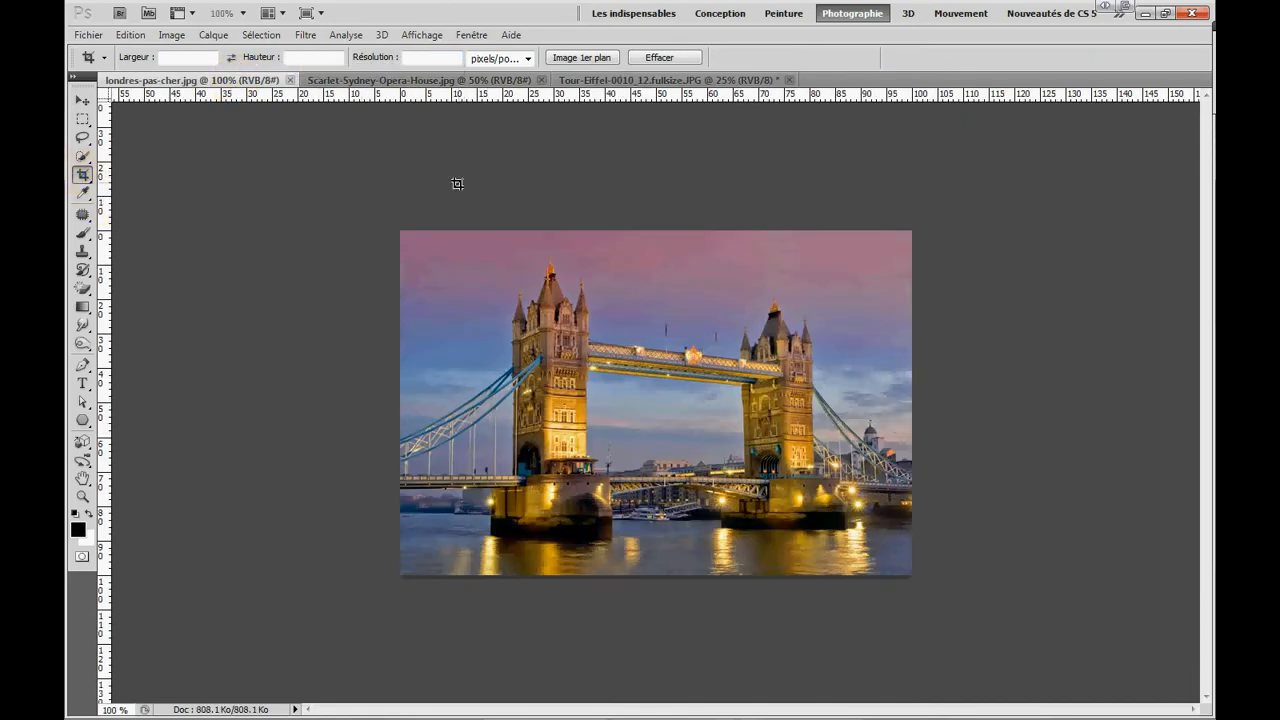
{"action": "left_click_drag", "start_coordinate": [863, 644], "coordinate": [863, 644]}
{"action": "left_click_drag", "start_coordinate": [731, 486], "coordinate": [765, 487]}
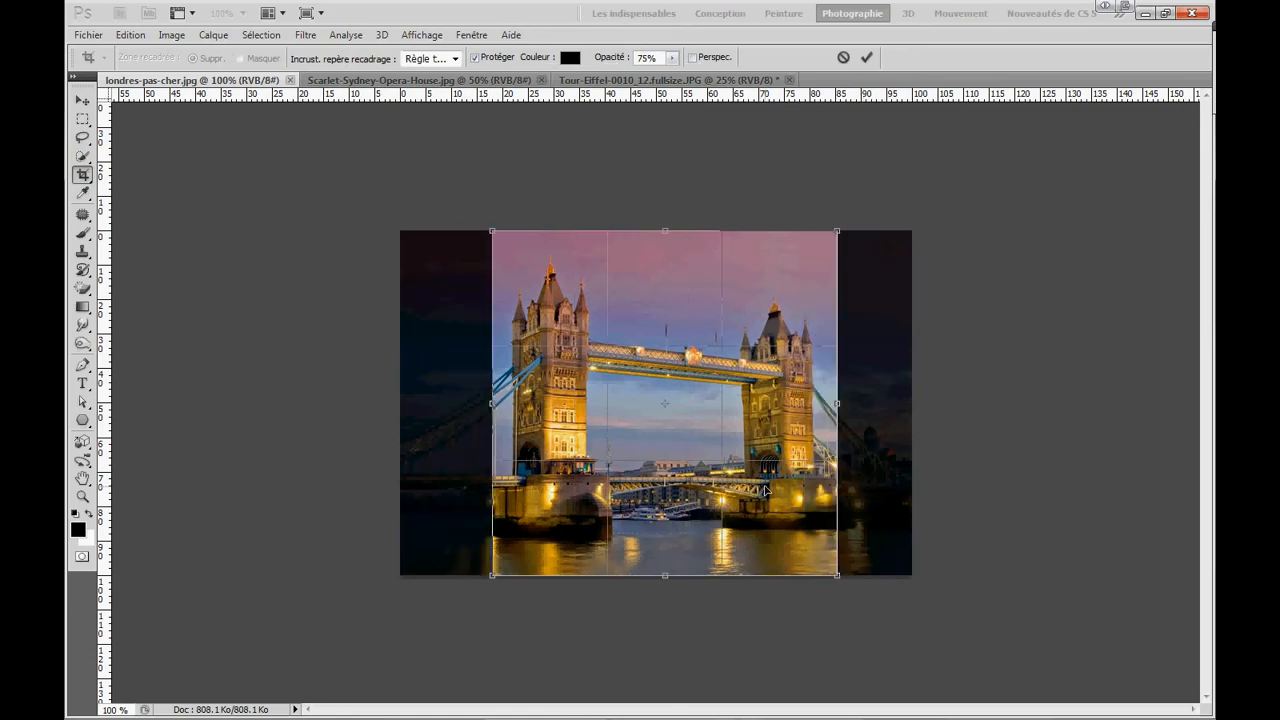
{"action": "key", "text": "Return"}
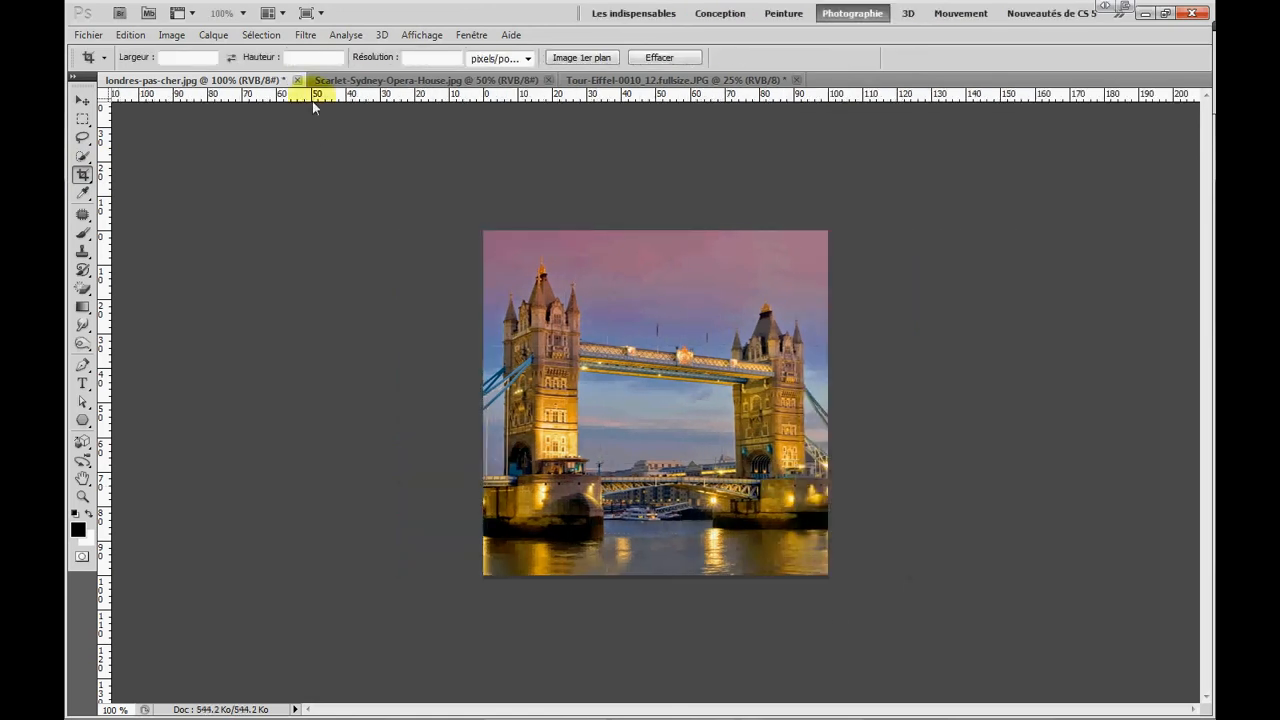
Crop the Scarlet-Sydney-Opera-House.jpg photo to a full-height square around the opera house
{"action": "left_click", "coordinate": [345, 80]}
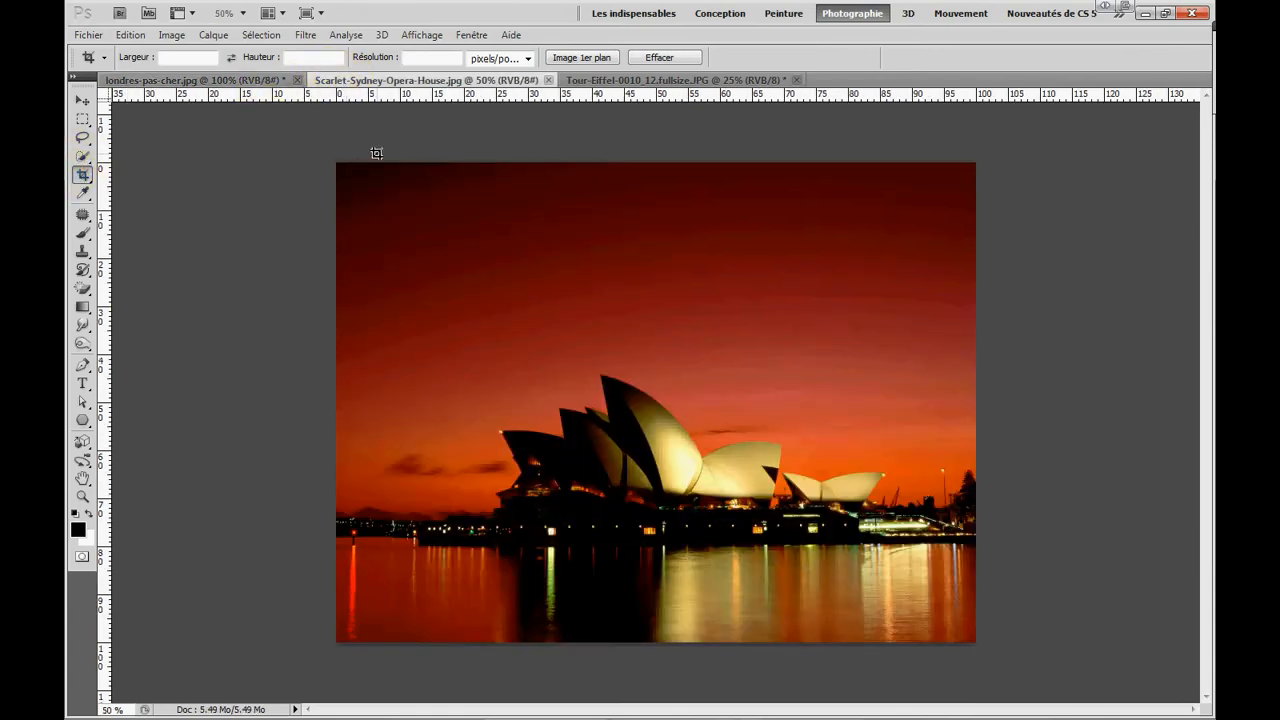
{"action": "mouse_move", "coordinate": [376, 147]}
{"action": "left_mouse_down"}
{"action": "mouse_move", "coordinate": [680, 465]}
{"action": "mouse_move", "coordinate": [1006, 695]}
{"action": "left_mouse_up"}
{"action": "left_click_drag", "start_coordinate": [740, 468], "coordinate": [791, 477]}
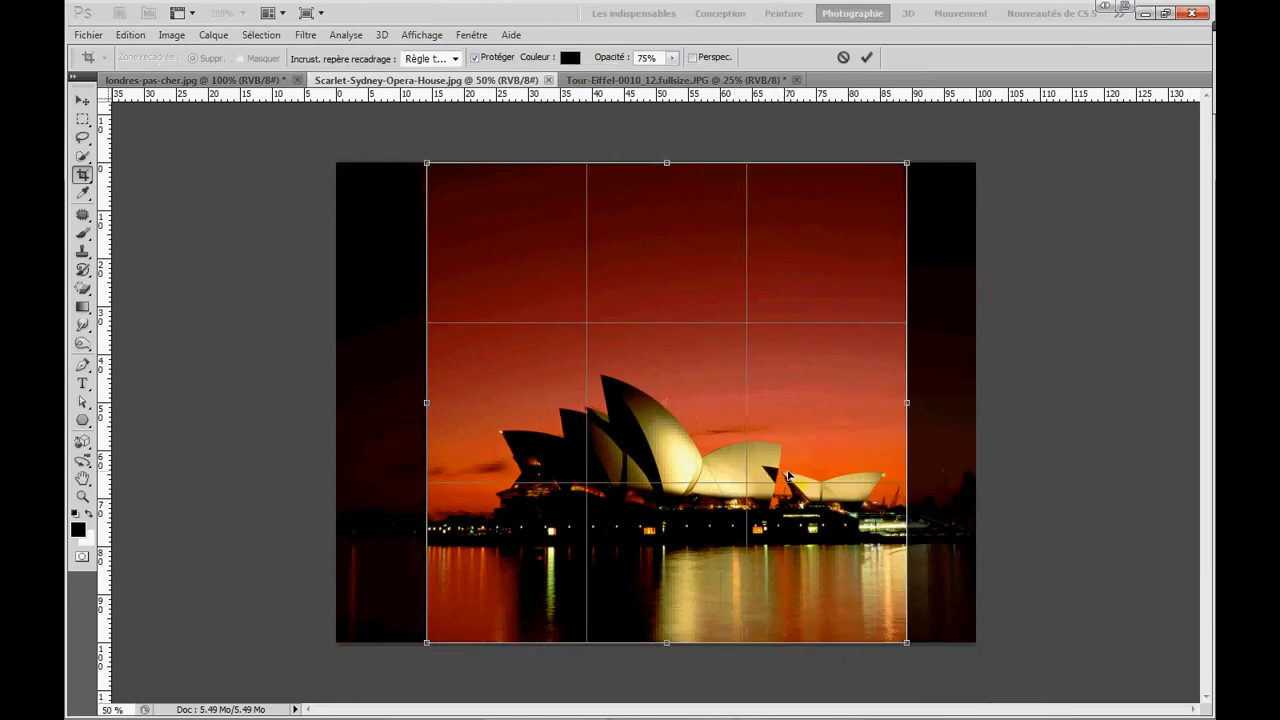
{"action": "left_click", "coordinate": [866, 57]}
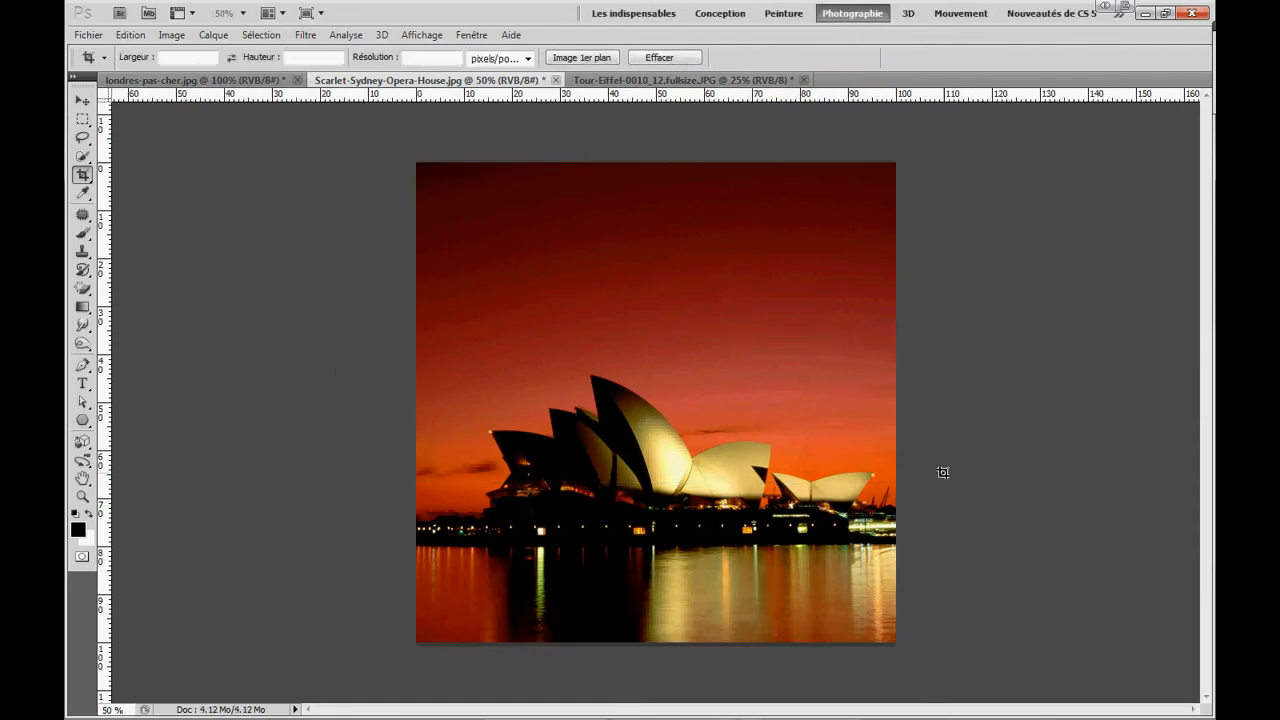
Create a new 3D Cube shape from the Opera House layer
{"action": "left_click", "coordinate": [382, 36]}
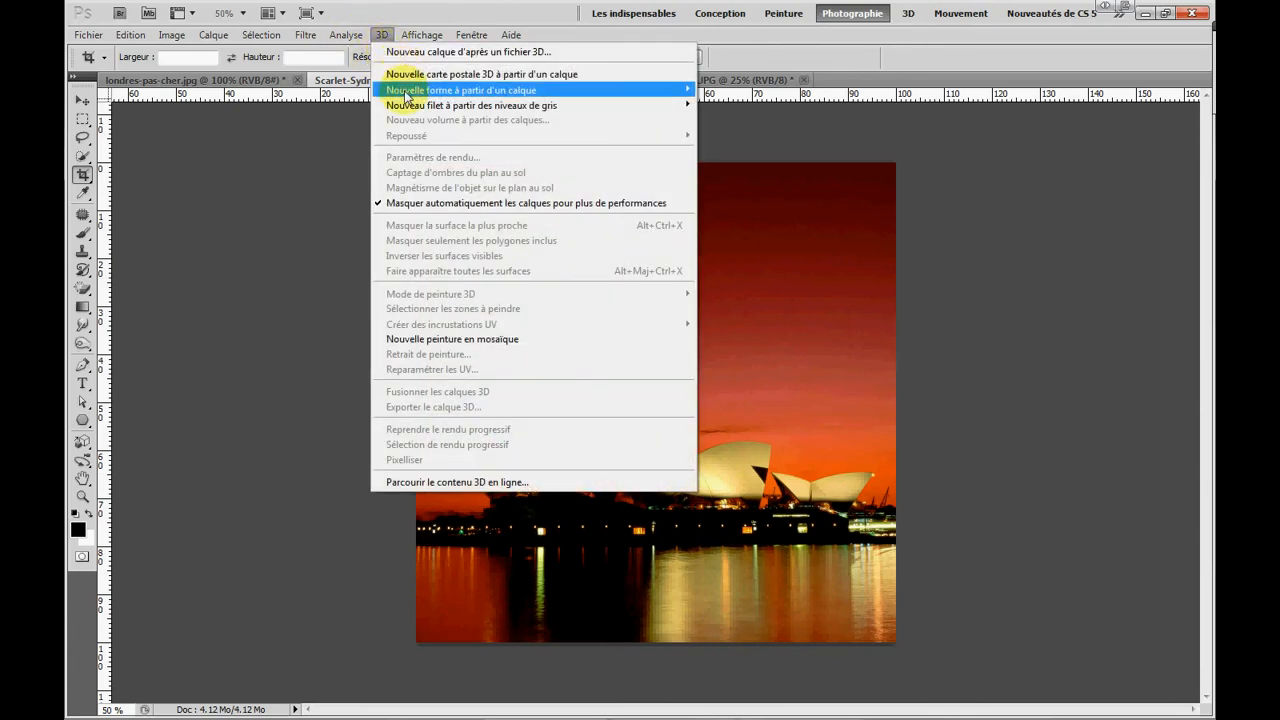
{"action": "mouse_move", "coordinate": [407, 96]}
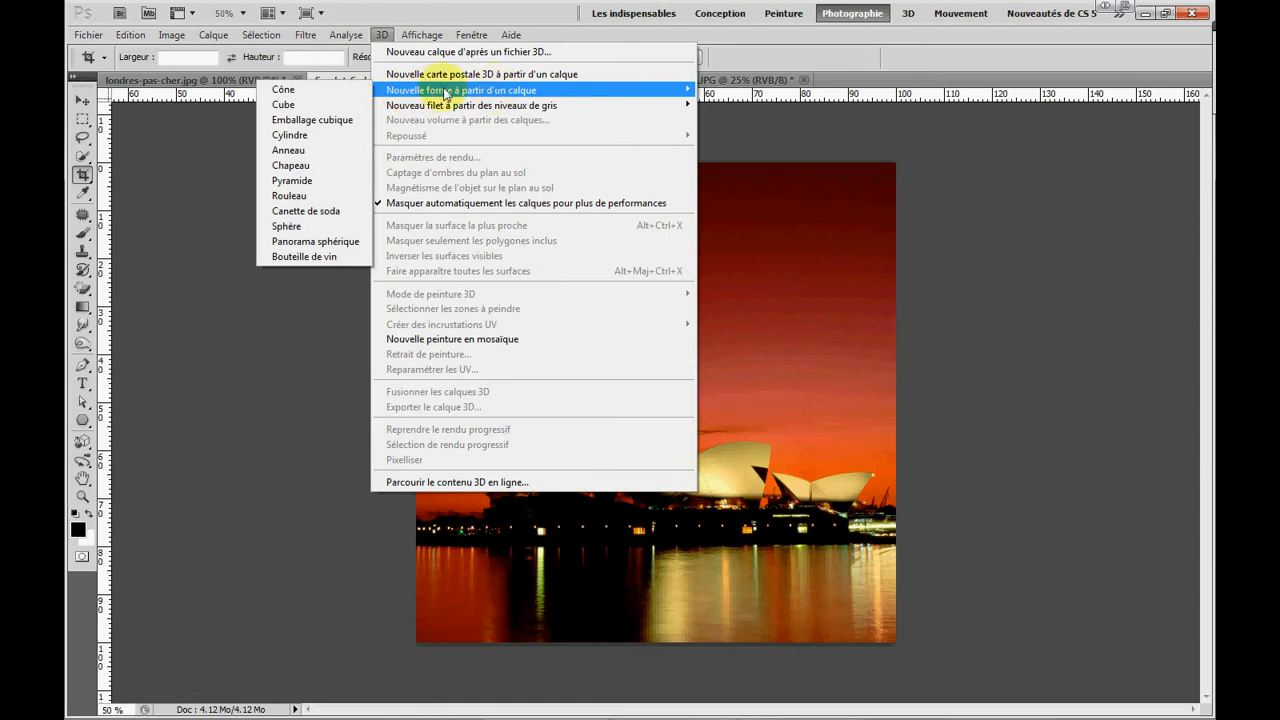
{"action": "left_click", "coordinate": [289, 106]}
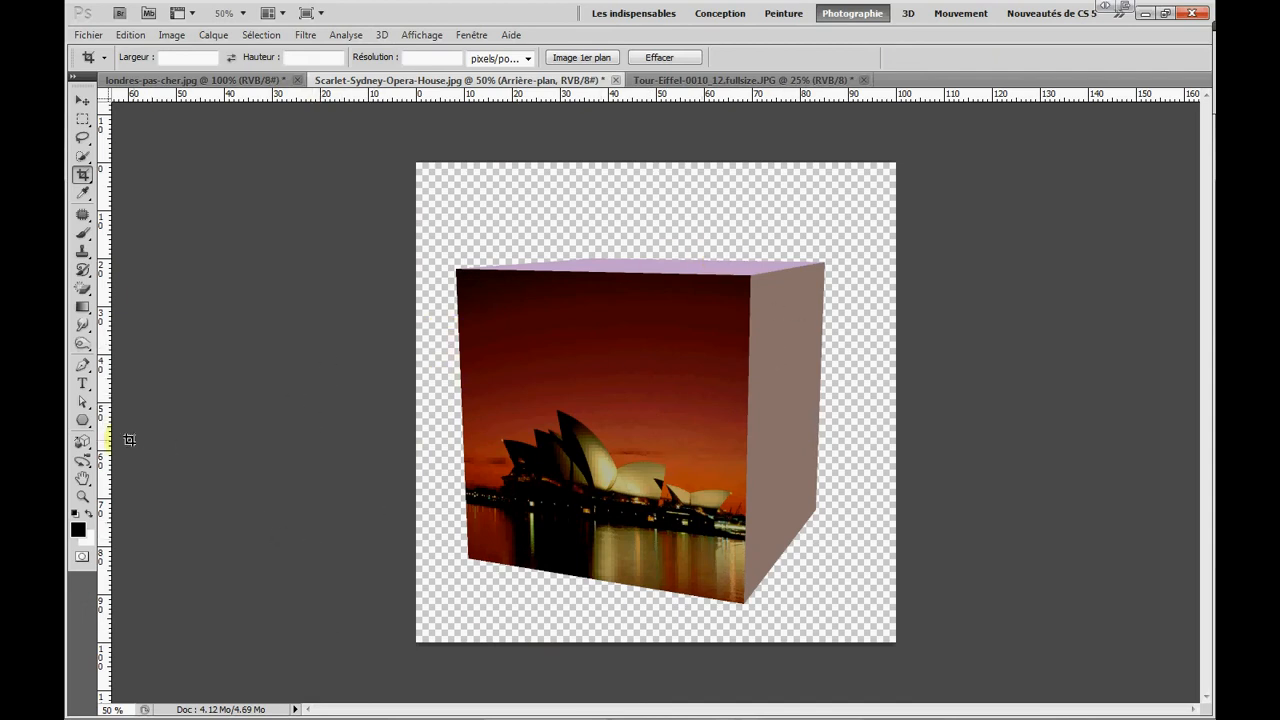
Rotate the 3D cube to an orientation of about X -0.2, Y -9.1, Z 16.2, exposing more of its top and side
{"action": "left_click", "coordinate": [84, 446]}
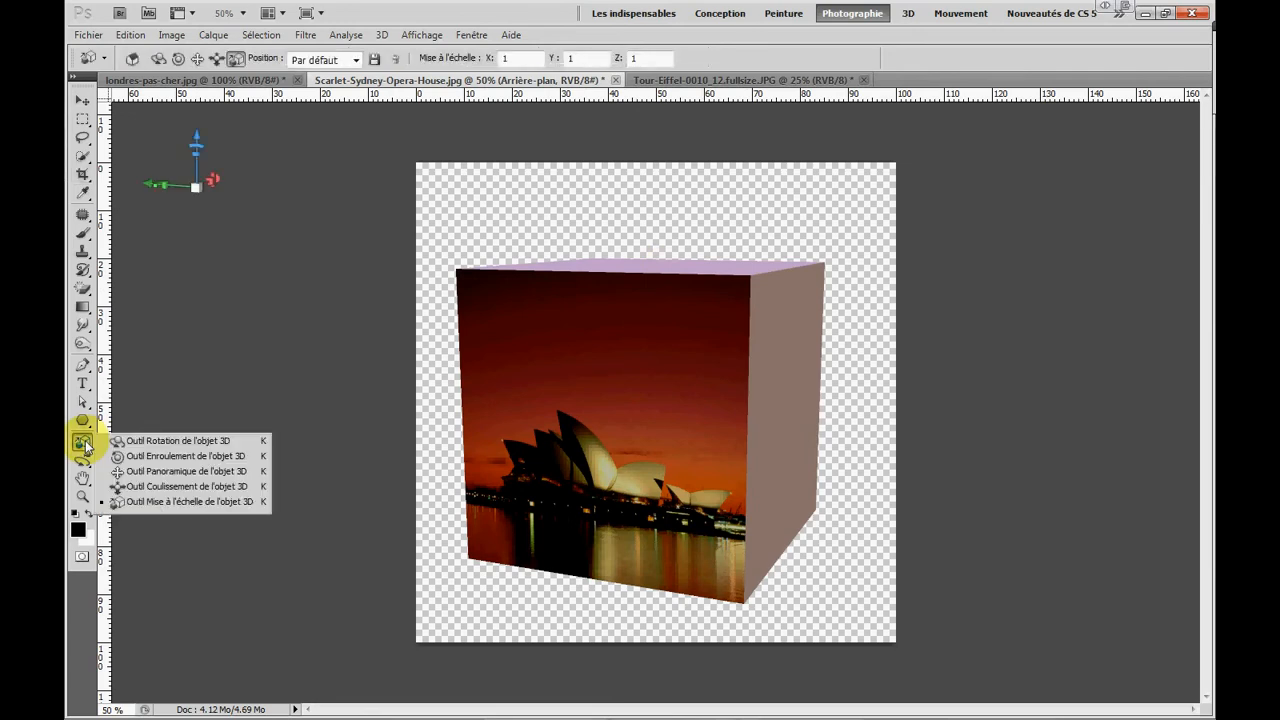
{"action": "left_click", "coordinate": [125, 441]}
{"action": "left_click", "coordinate": [83, 445]}
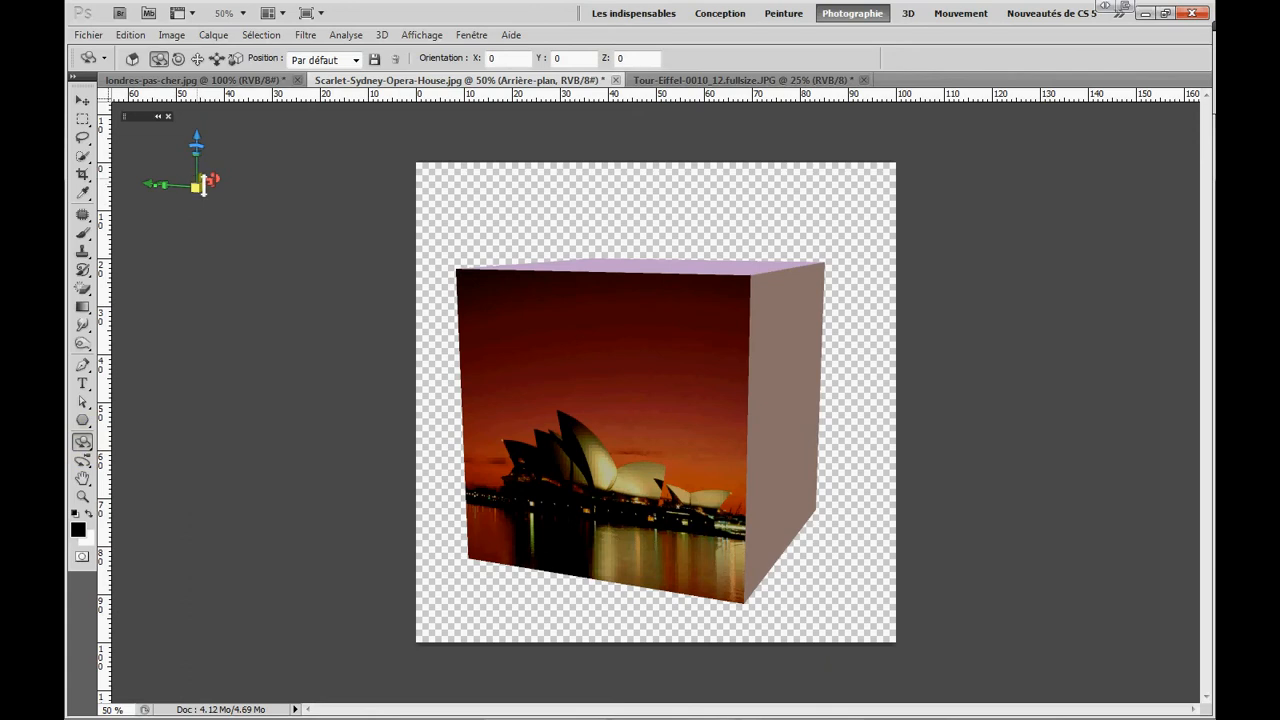
{"action": "left_click", "coordinate": [84, 443]}
{"action": "left_click_drag", "start_coordinate": [653, 429], "coordinate": [609, 449]}
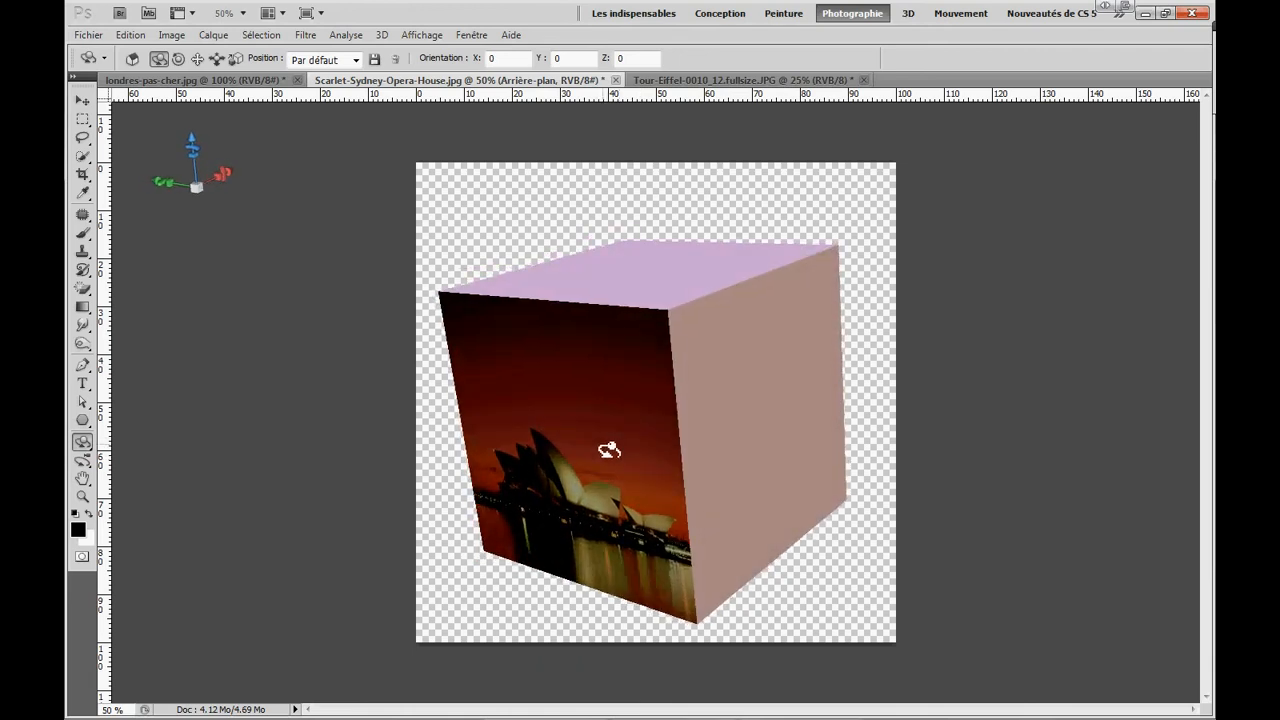
{"action": "left_click", "coordinate": [751, 380]}
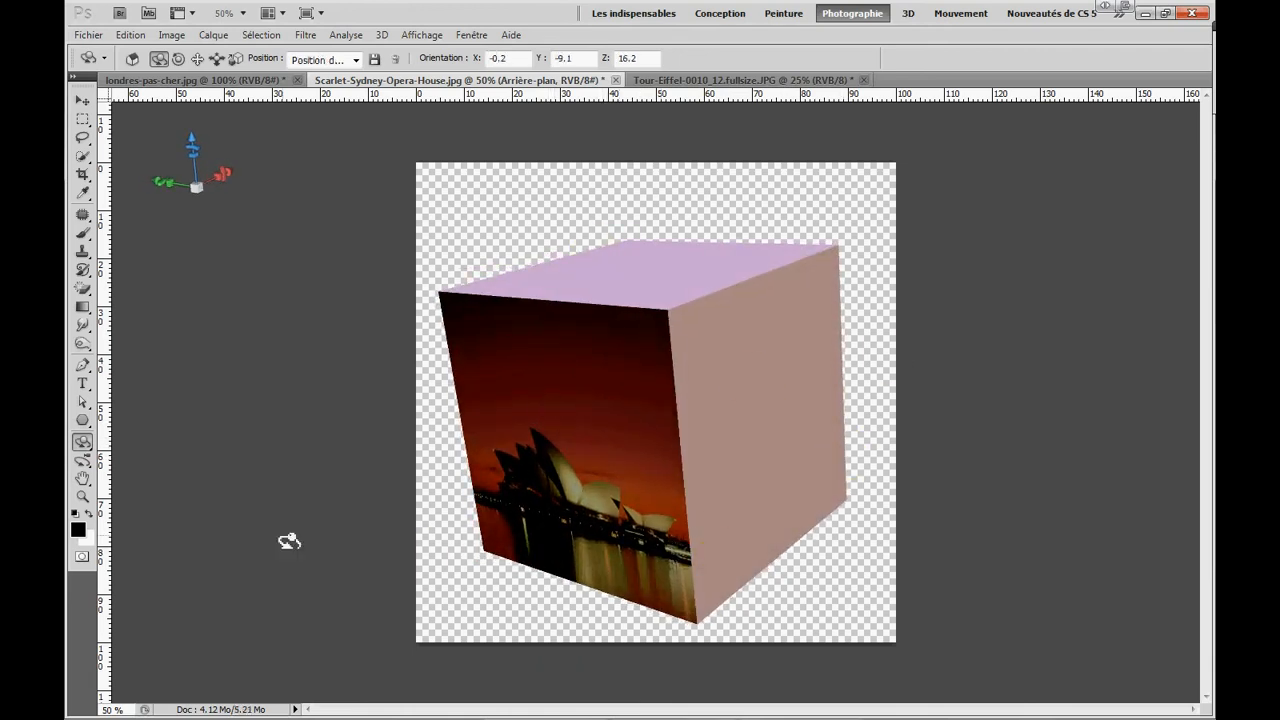
Scale the 3D cube down uniformly to about 0.93 with the 3D object scale tool
{"action": "left_click", "coordinate": [84, 440]}
{"action": "left_click", "coordinate": [83, 442]}
{"action": "left_click", "coordinate": [82, 443]}
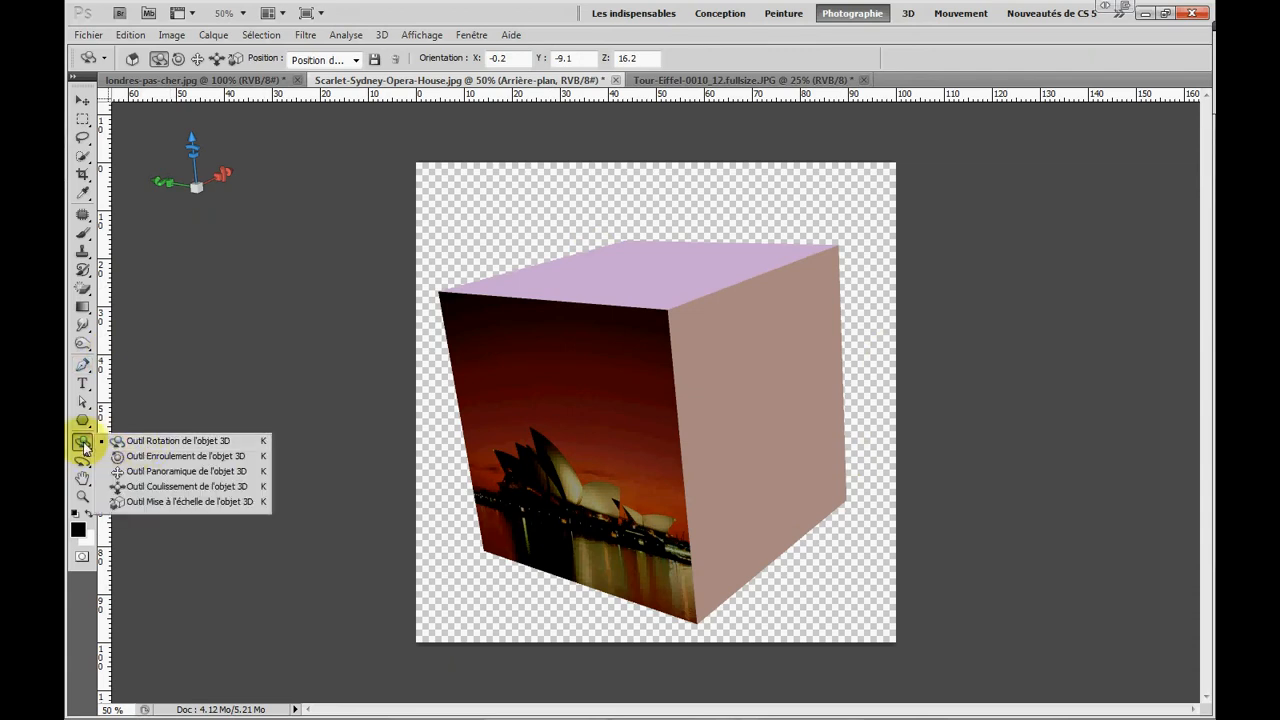
{"action": "left_click", "coordinate": [145, 502]}
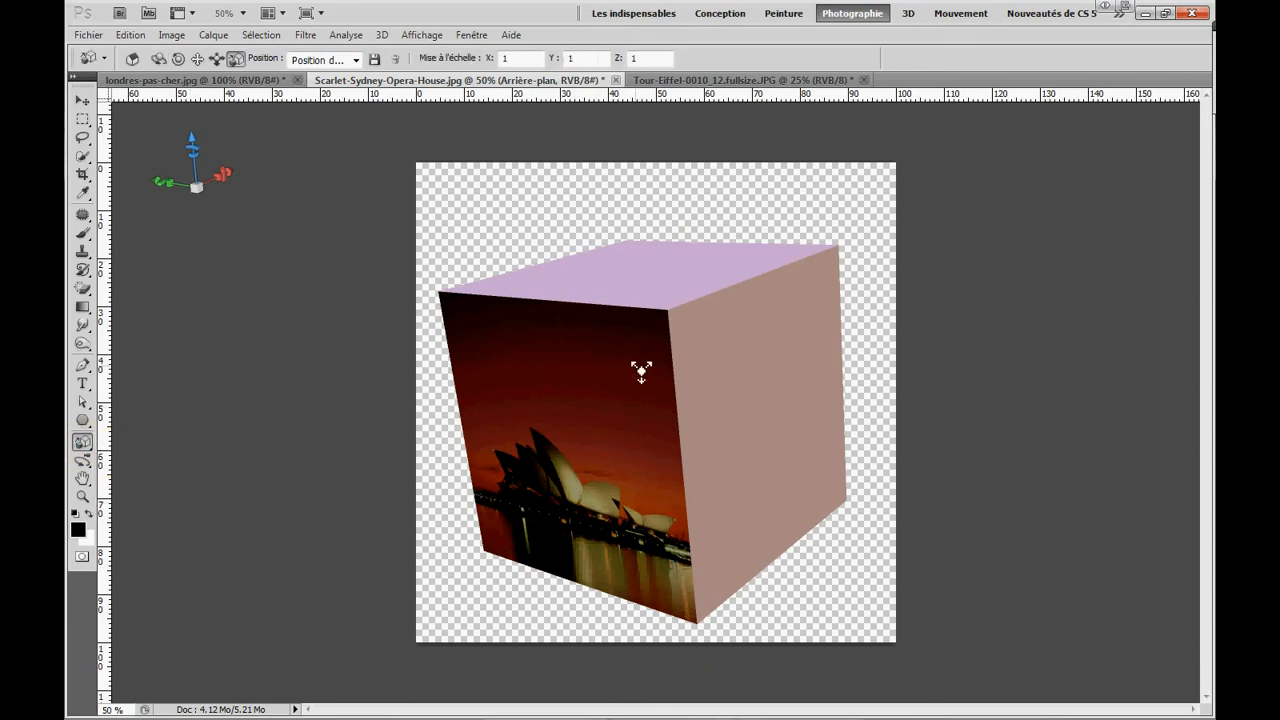
{"action": "mouse_move", "coordinate": [641, 371]}
{"action": "left_mouse_down"}
{"action": "mouse_move", "coordinate": [648, 491]}
{"action": "mouse_move", "coordinate": [631, 354]}
{"action": "mouse_move", "coordinate": [638, 437]}
{"action": "mouse_move", "coordinate": [632, 388]}
{"action": "left_mouse_up"}
{"action": "left_click", "coordinate": [514, 571]}
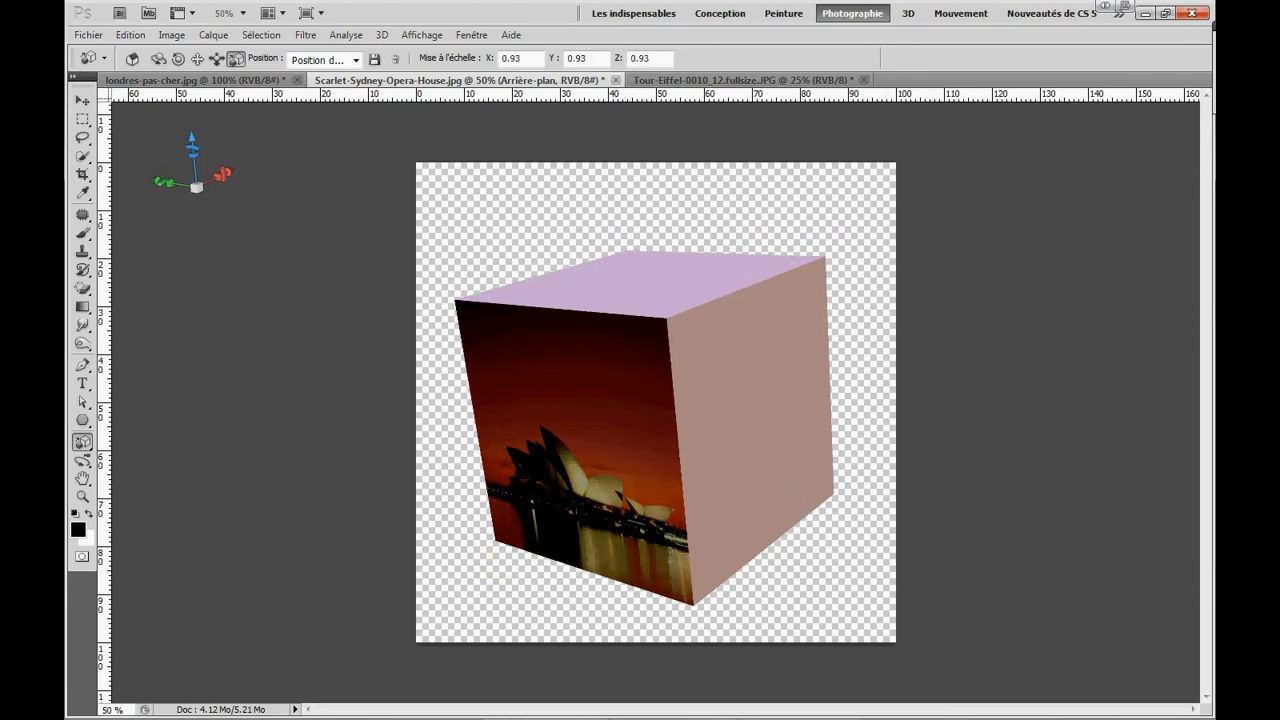
Bring the layers list into view and open the cube's Matière_arrière texture for editing
{"action": "left_click_drag", "start_coordinate": [1279, 118], "coordinate": [1068, 121]}
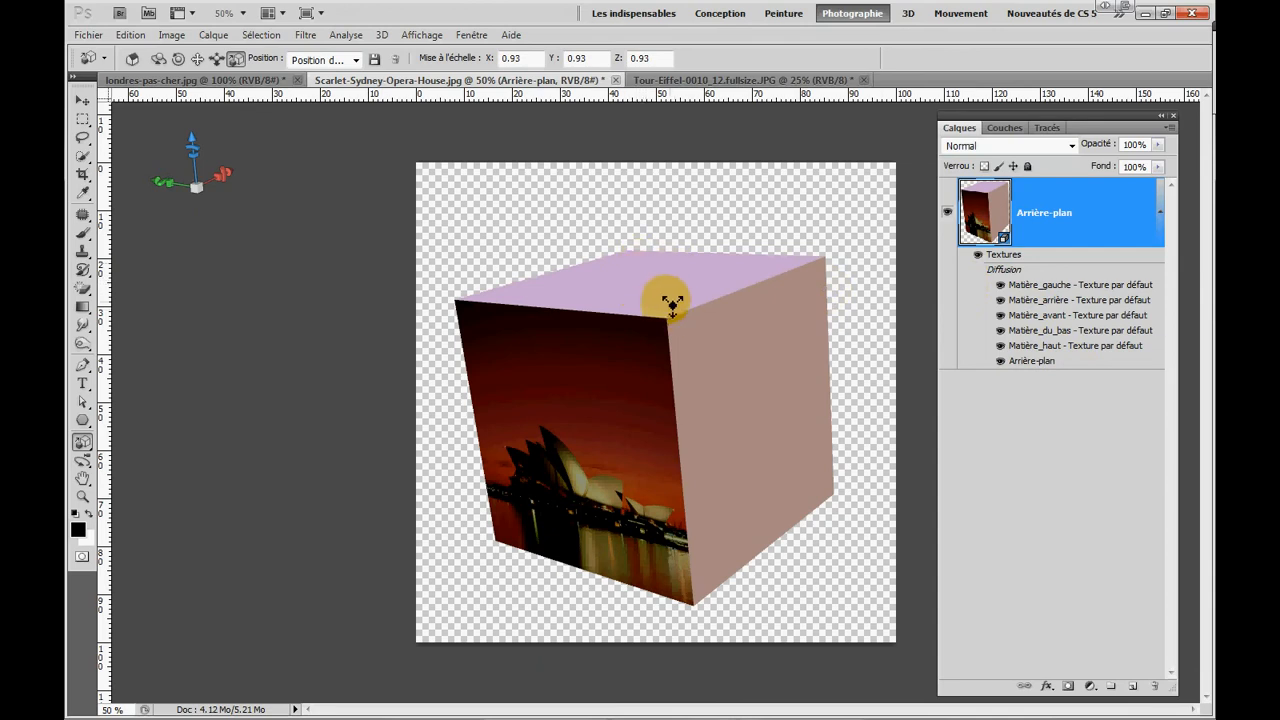
{"action": "double_click", "coordinate": [1026, 303]}
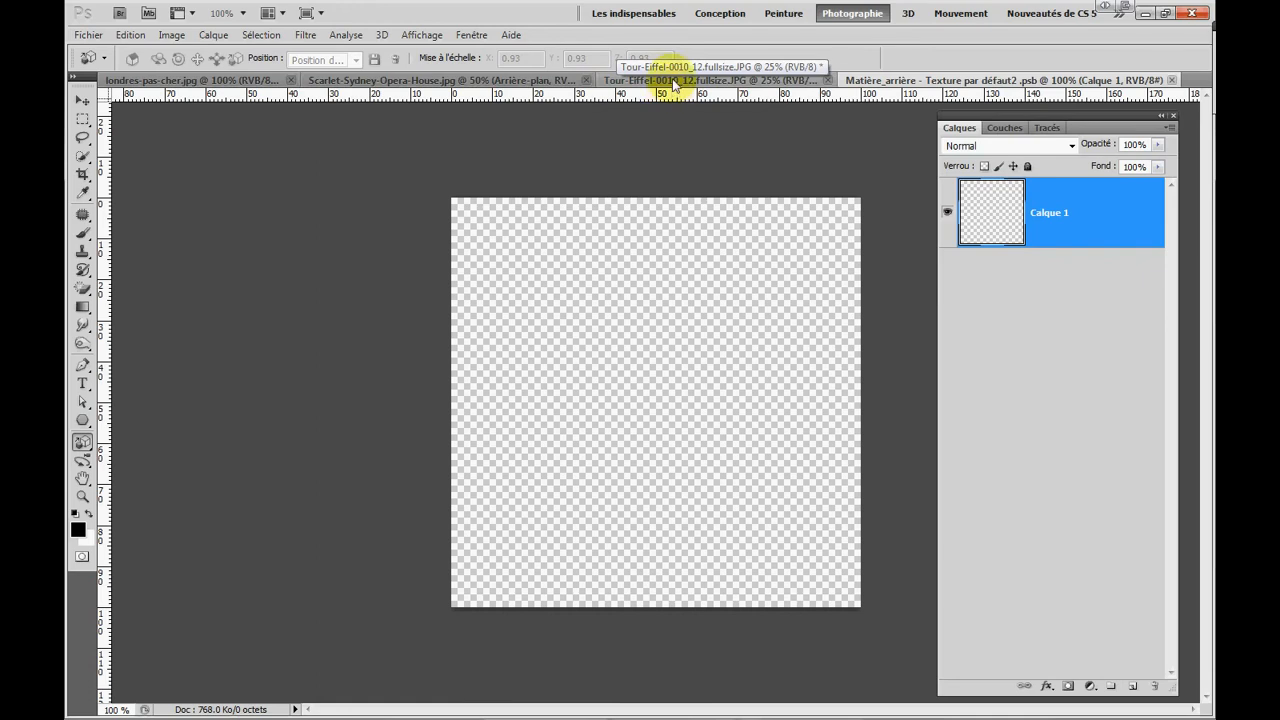
Copy the cropped Eiffel Tower image into the Matière_arrière texture as a new layer and close the Eiffel Tower file
{"action": "left_click_drag", "start_coordinate": [673, 81], "coordinate": [230, 244]}
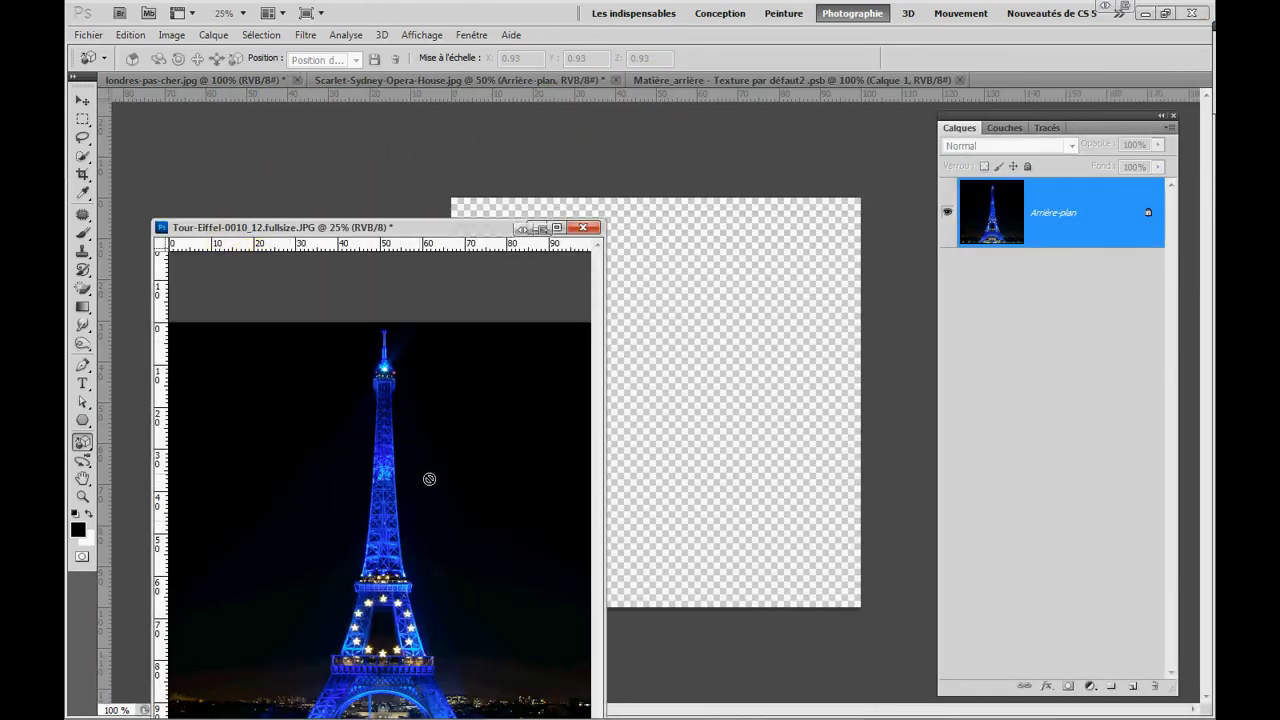
{"action": "left_click_drag", "start_coordinate": [414, 226], "coordinate": [386, 147]}
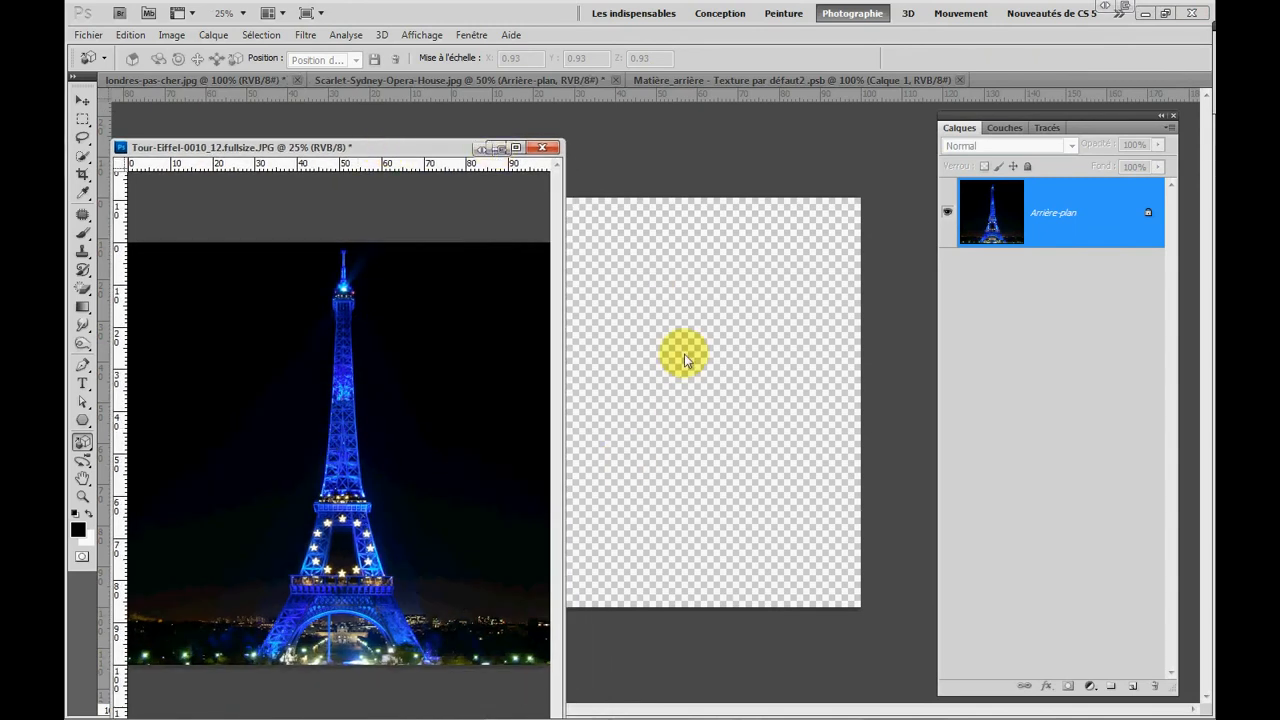
{"action": "left_click", "coordinate": [82, 103]}
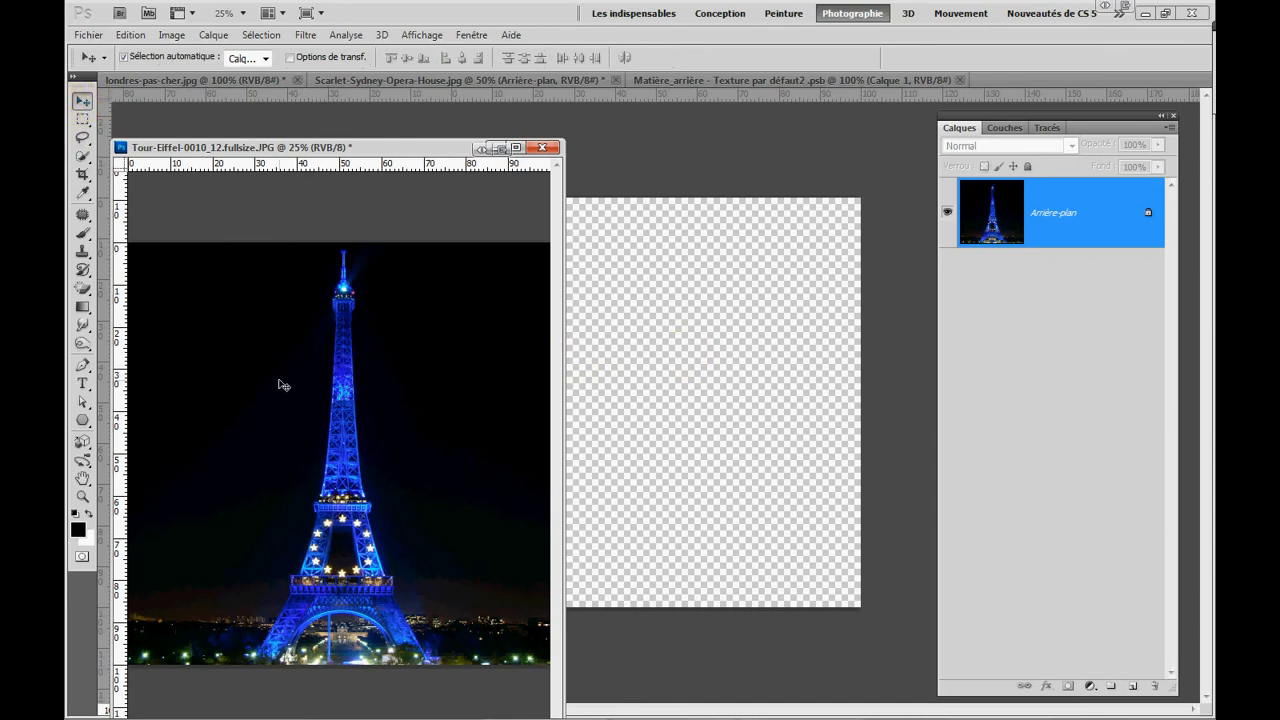
{"action": "left_click_drag", "start_coordinate": [342, 440], "coordinate": [631, 393]}
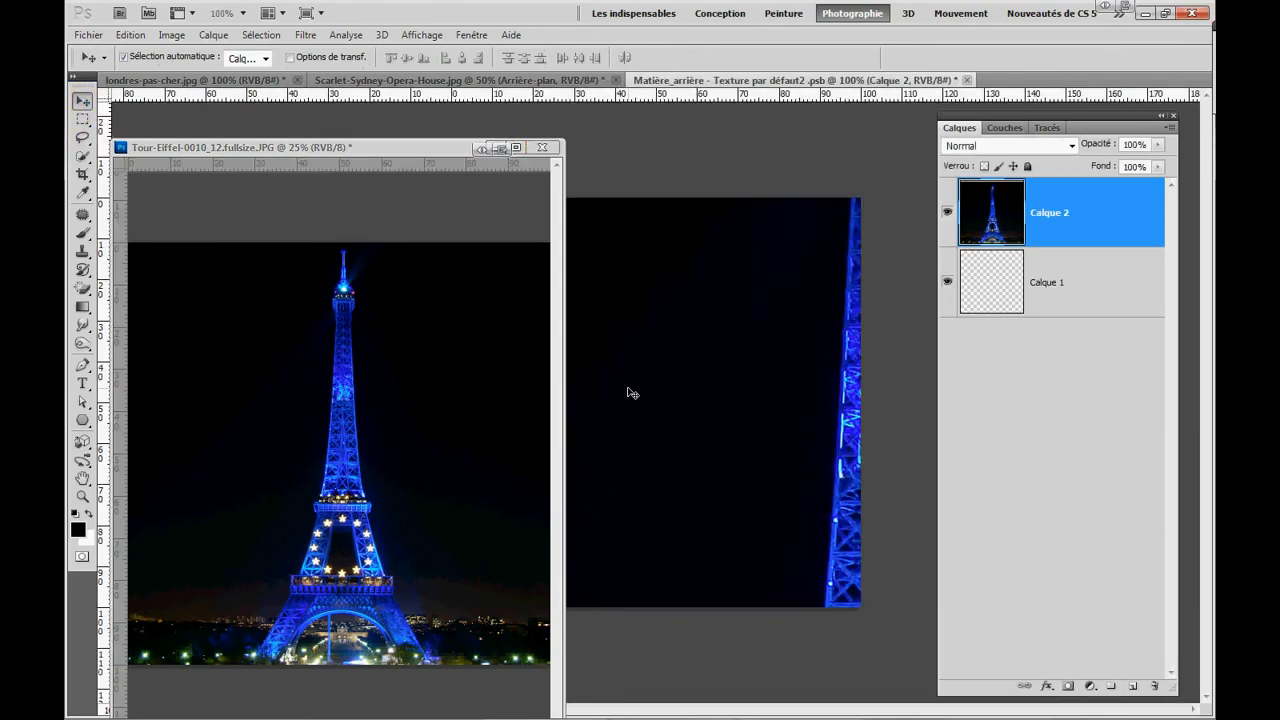
{"action": "left_click", "coordinate": [543, 149]}
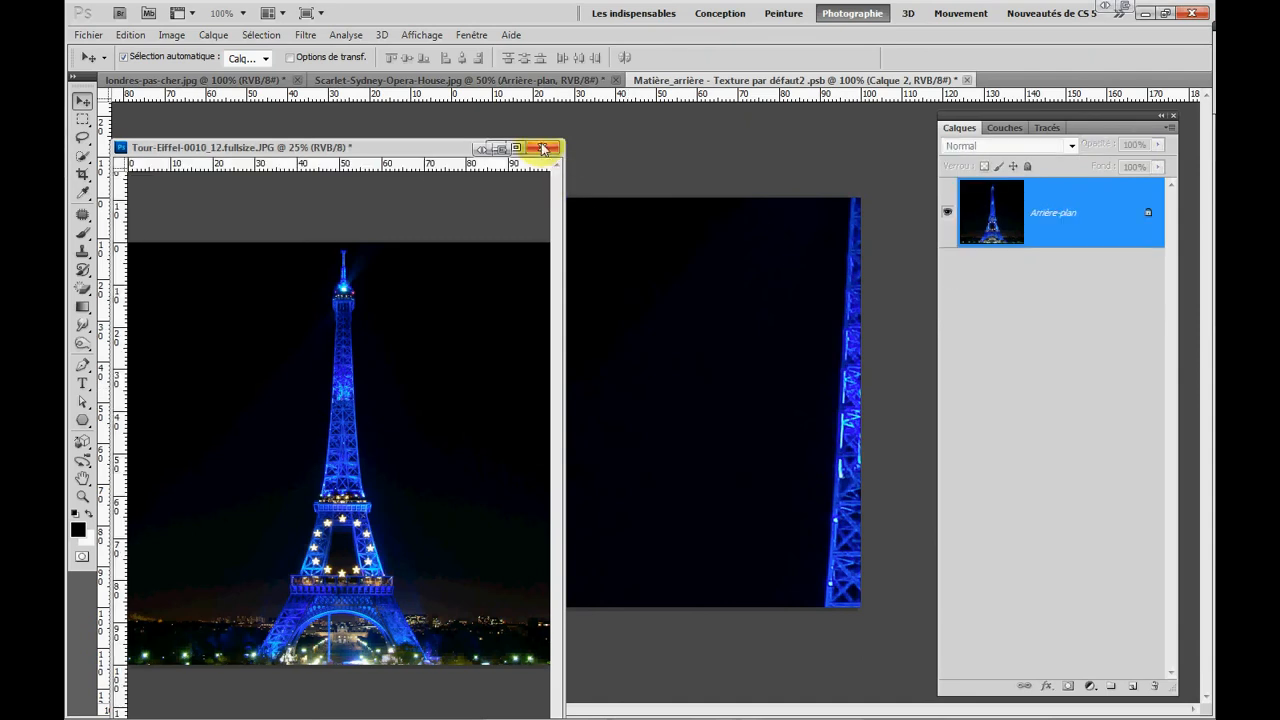
{"action": "left_click", "coordinate": [584, 260]}
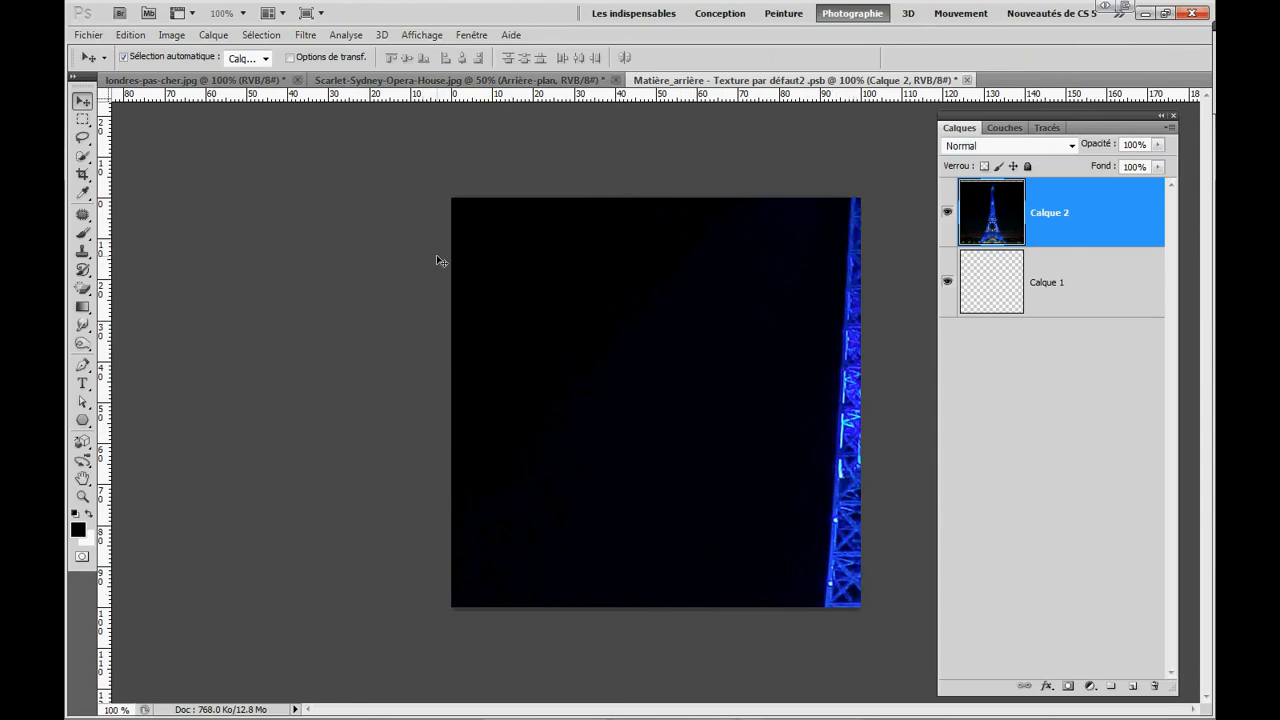
Scale the Eiffel Tower layer proportionally to about 24.24% so it fills the square canvas, and save and close the texture
{"action": "key", "text": "ctrl+t"}
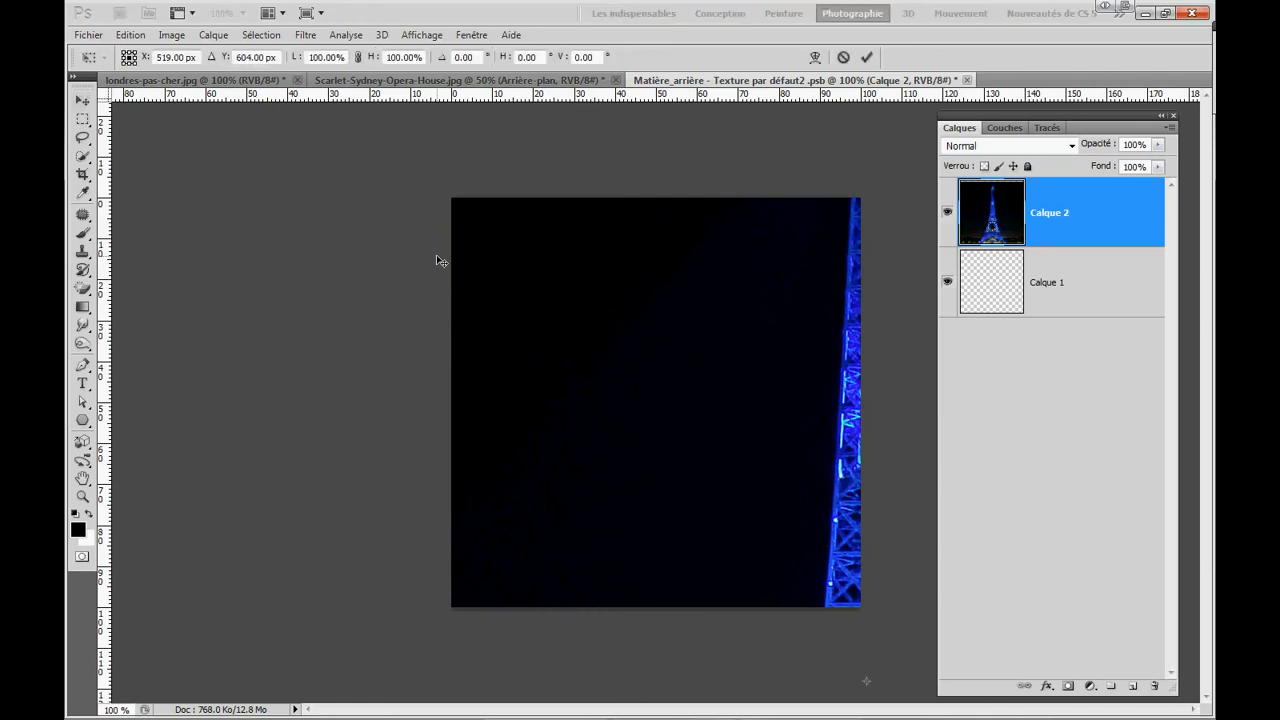
{"action": "key", "text": "ctrl+minus"}
{"action": "key", "text": "ctrl+minus"}
{"action": "key", "text": "ctrl+minus"}
{"action": "key", "text": "ctrl+minus"}
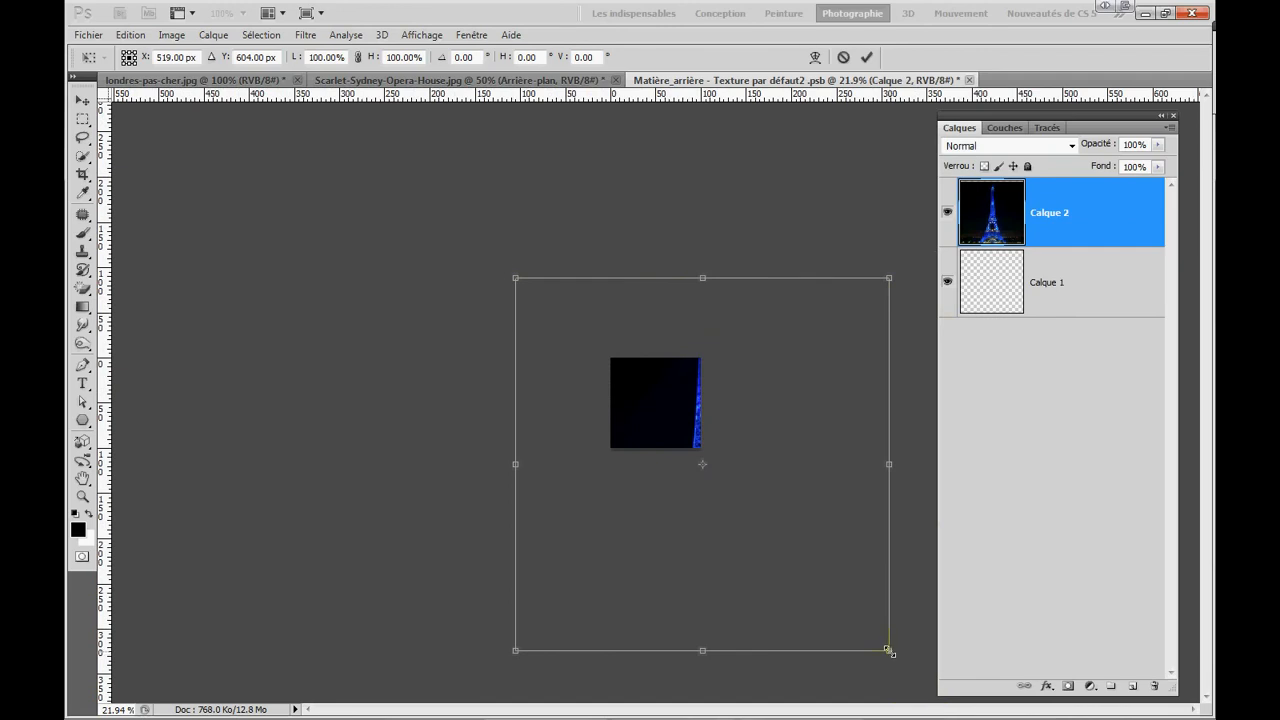
{"action": "left_click_drag", "start_coordinate": [888, 651], "coordinate": [707, 452]}
{"action": "left_click_drag", "start_coordinate": [512, 275], "coordinate": [608, 354]}
{"action": "scroll", "coordinate": [760, 414], "scroll_direction": "up", "scroll_amount": 5}
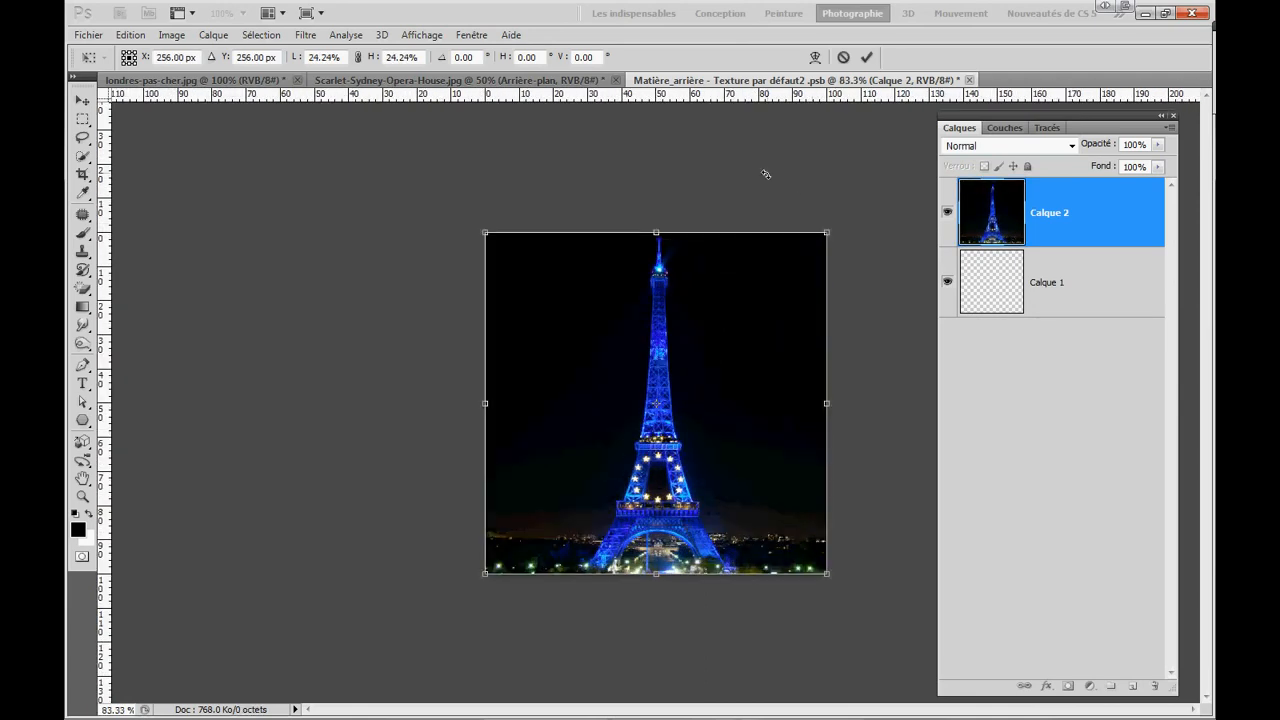
{"action": "left_click", "coordinate": [866, 58]}
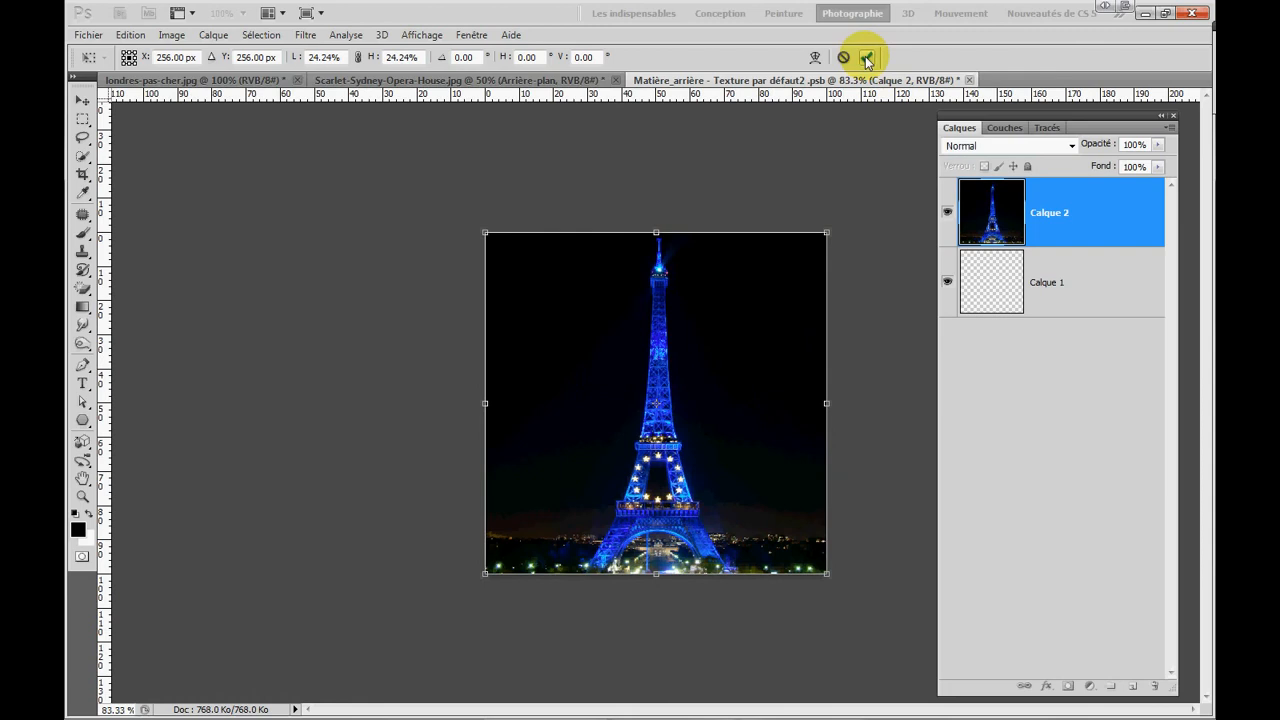
{"action": "left_click", "coordinate": [866, 58]}
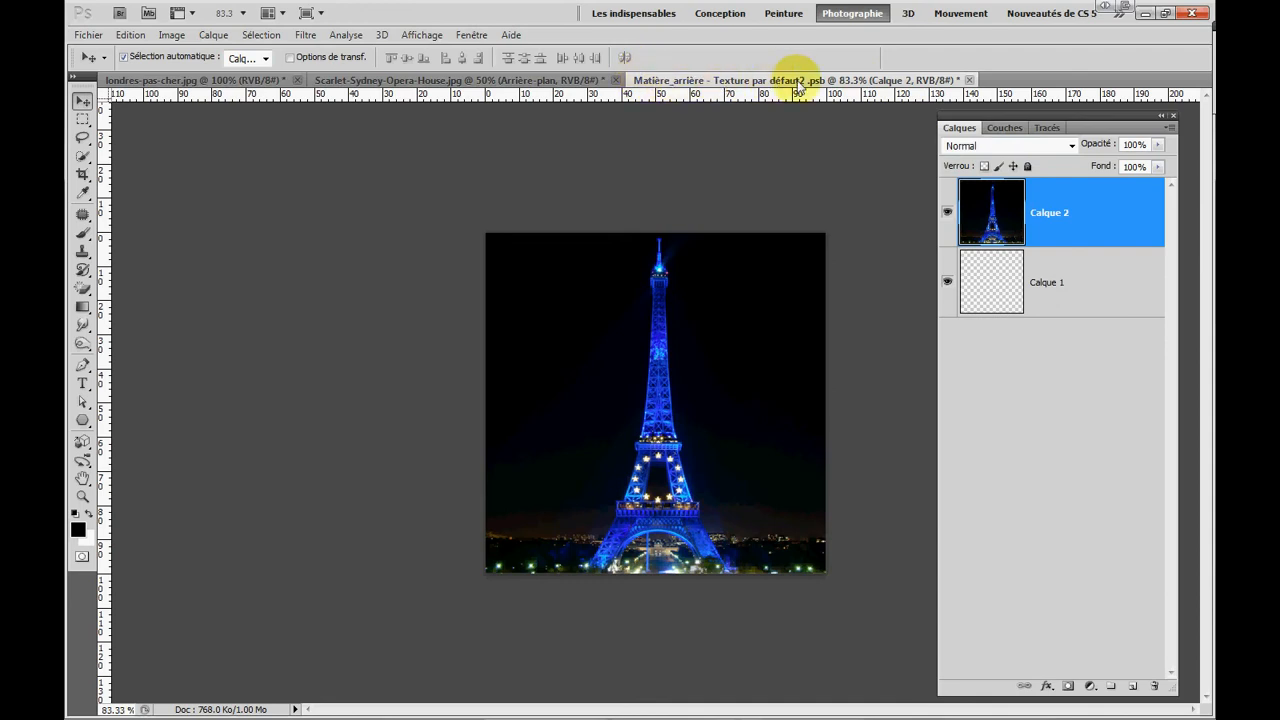
{"action": "left_click", "coordinate": [969, 81]}
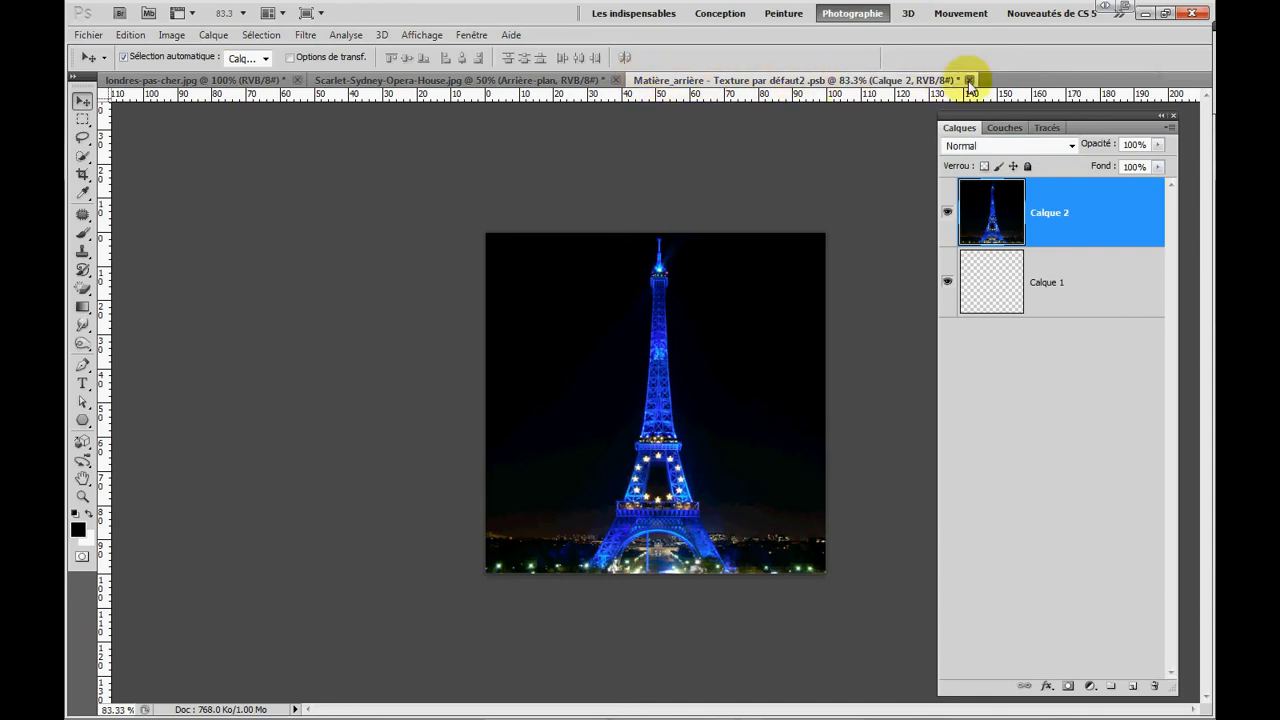
{"action": "left_click", "coordinate": [505, 259]}
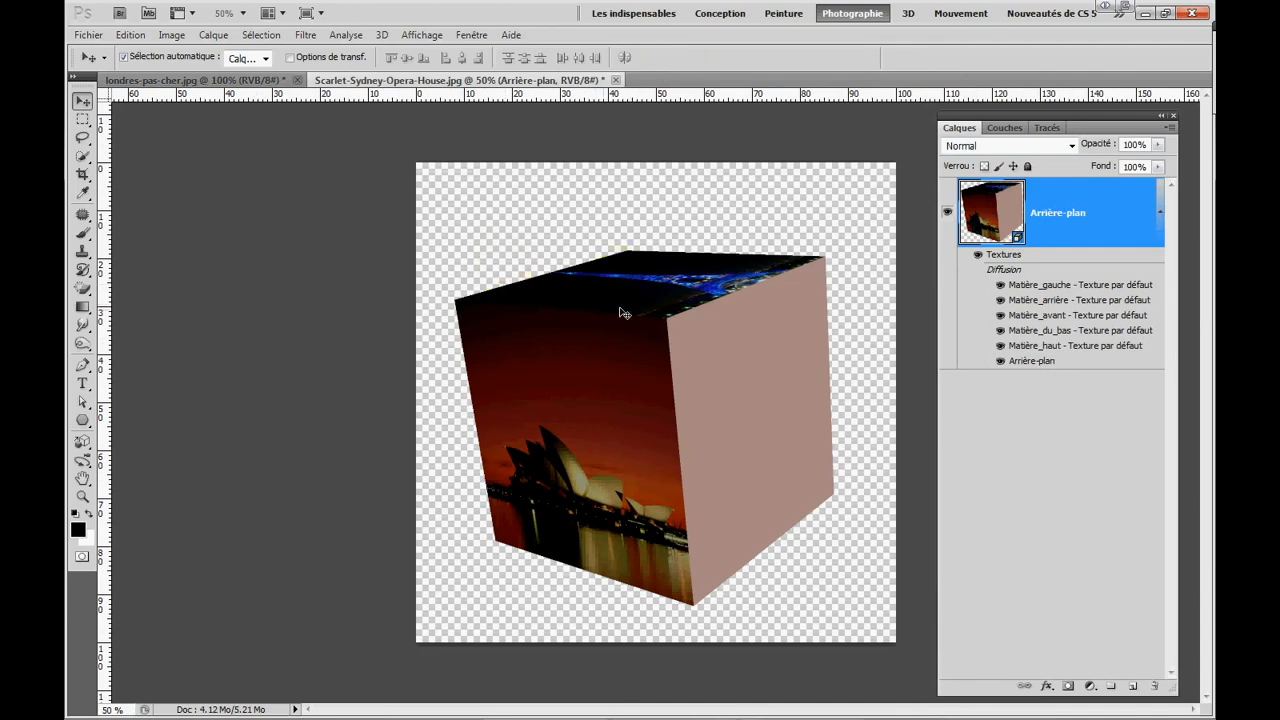
Copy the cropped Tower Bridge image into the cube's Matière_du_bas texture as a new layer and close the londres-pas-cher.jpg file
{"action": "double_click", "coordinate": [1025, 335]}
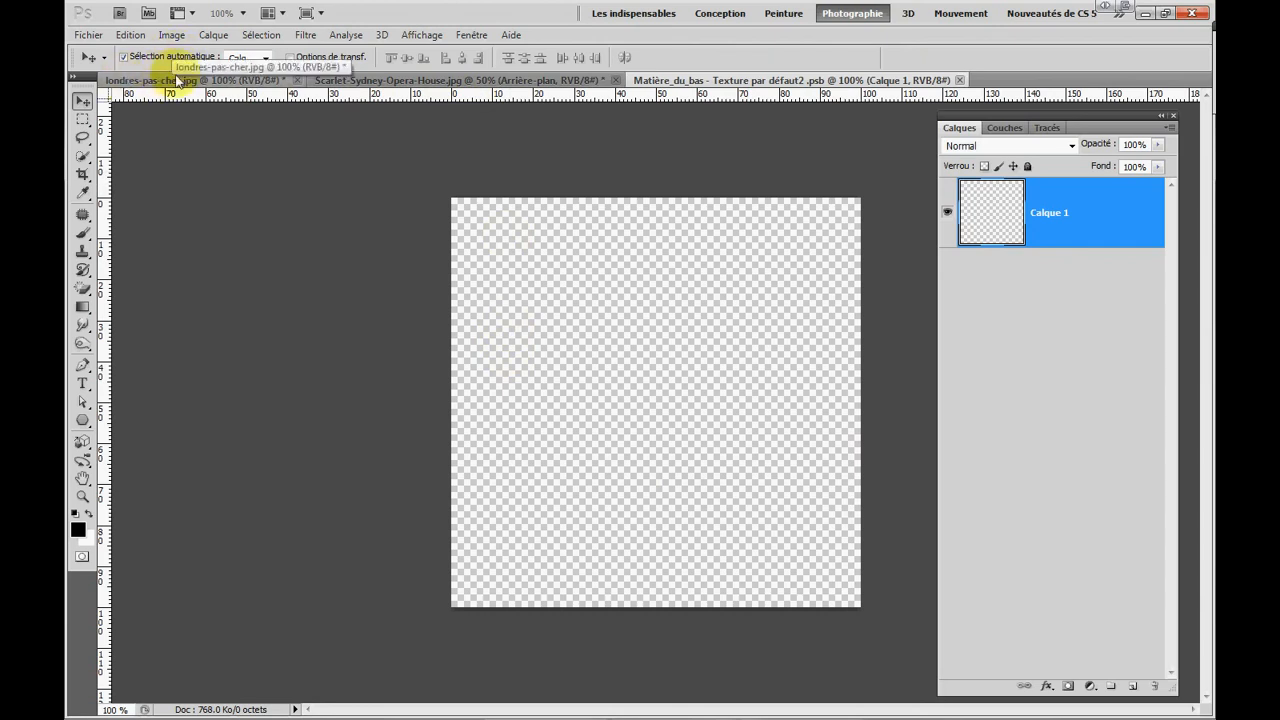
{"action": "left_click_drag", "start_coordinate": [176, 80], "coordinate": [198, 245]}
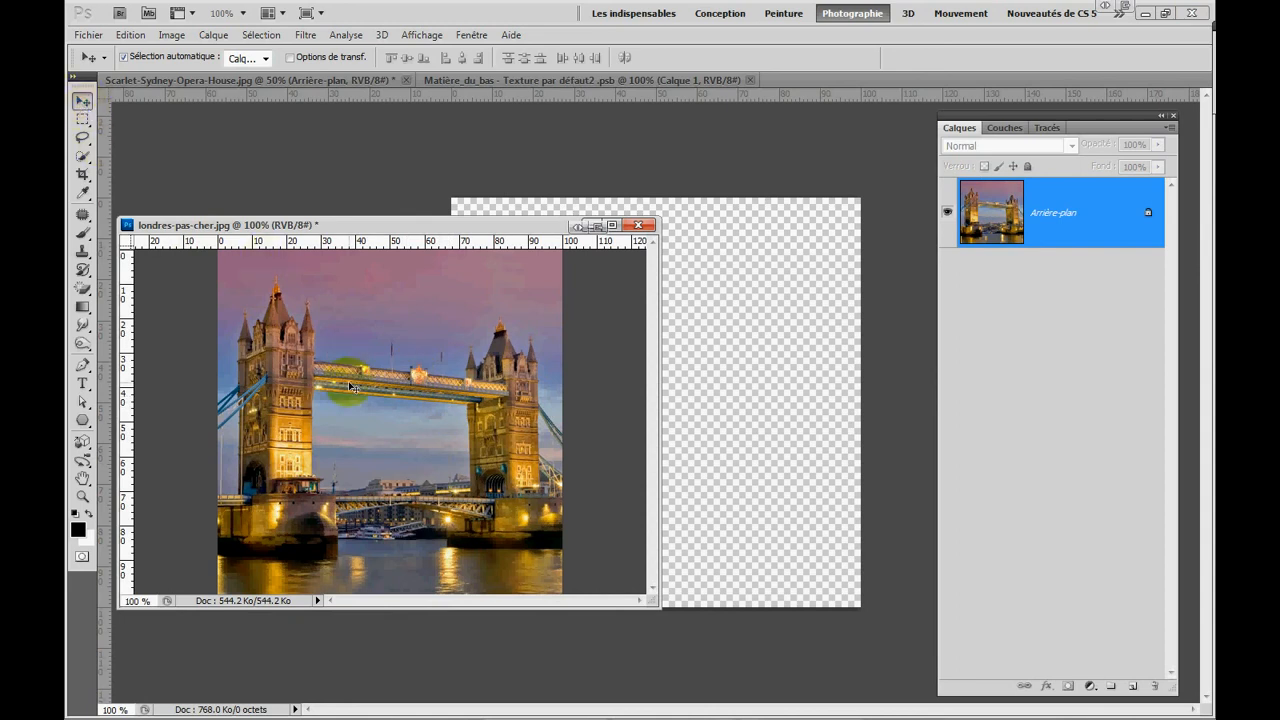
{"action": "left_click_drag", "start_coordinate": [350, 387], "coordinate": [731, 341]}
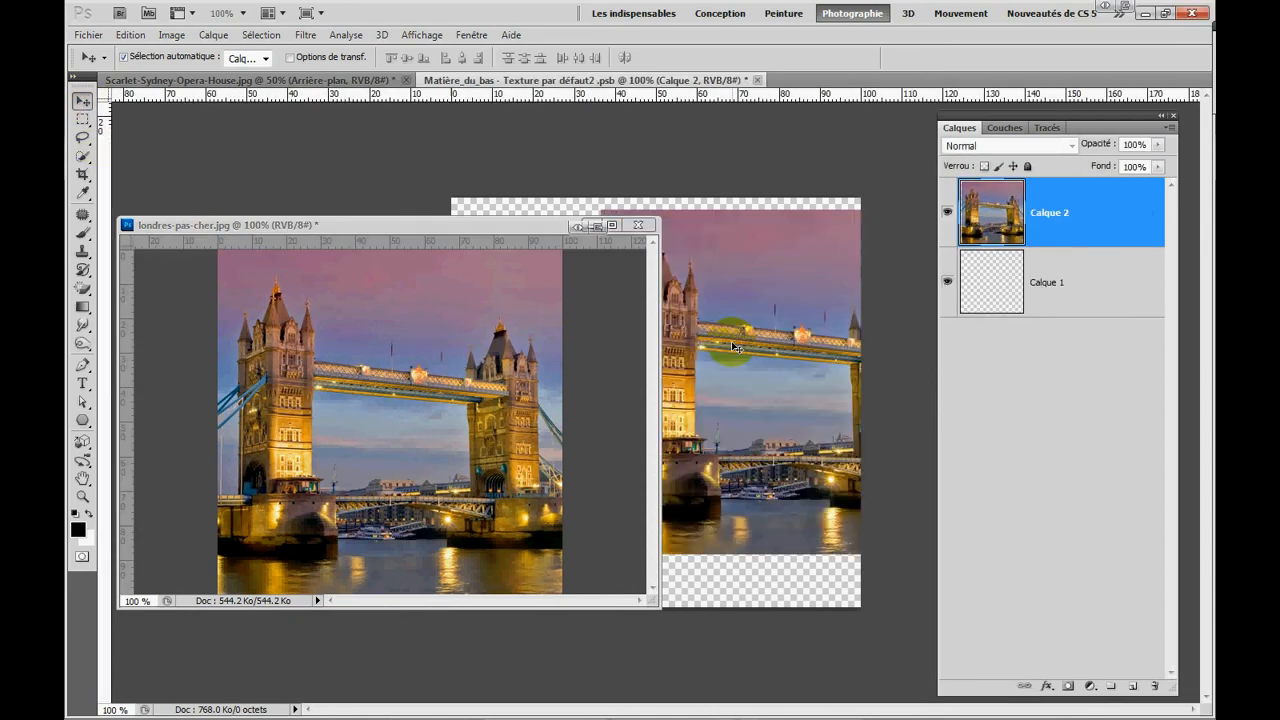
{"action": "left_click", "coordinate": [640, 227]}
{"action": "left_click", "coordinate": [572, 259]}
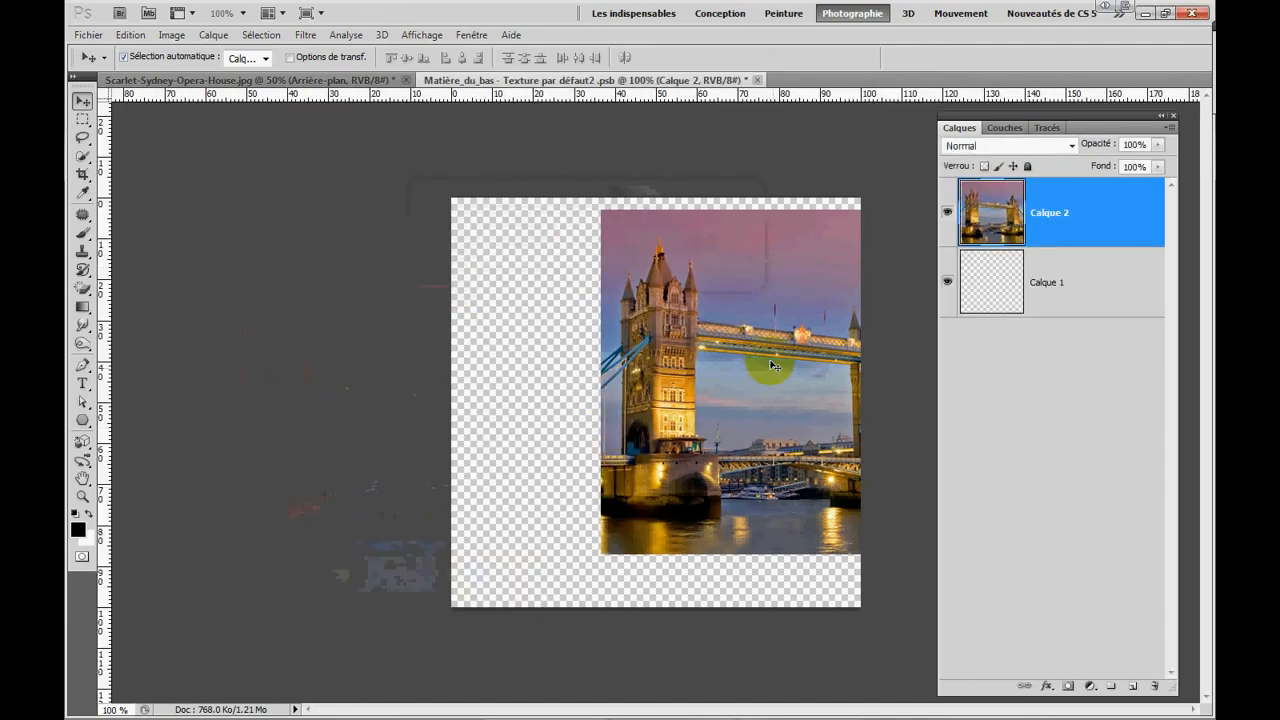
Fit the Tower Bridge layer to the whole canvas at about 118.79% scale, and save and close the Matière_du_bas texture
{"action": "left_click_drag", "start_coordinate": [771, 362], "coordinate": [659, 385]}
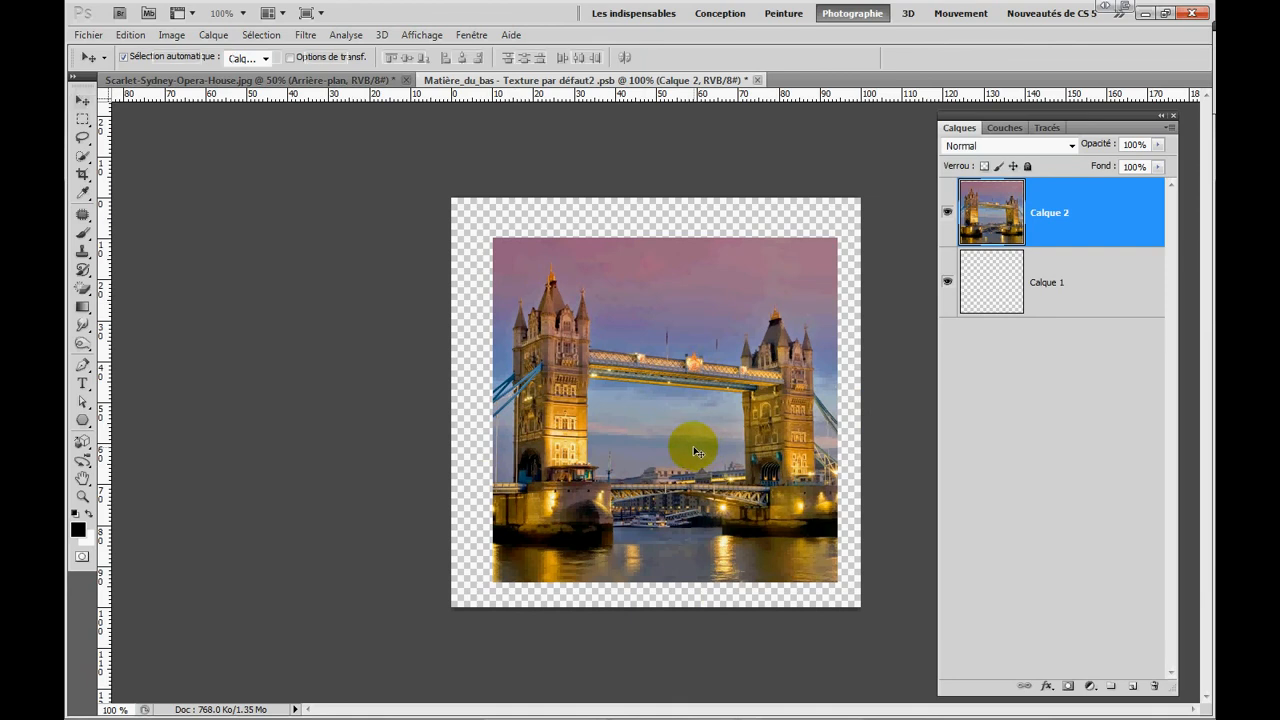
{"action": "key", "text": "ctrl+t"}
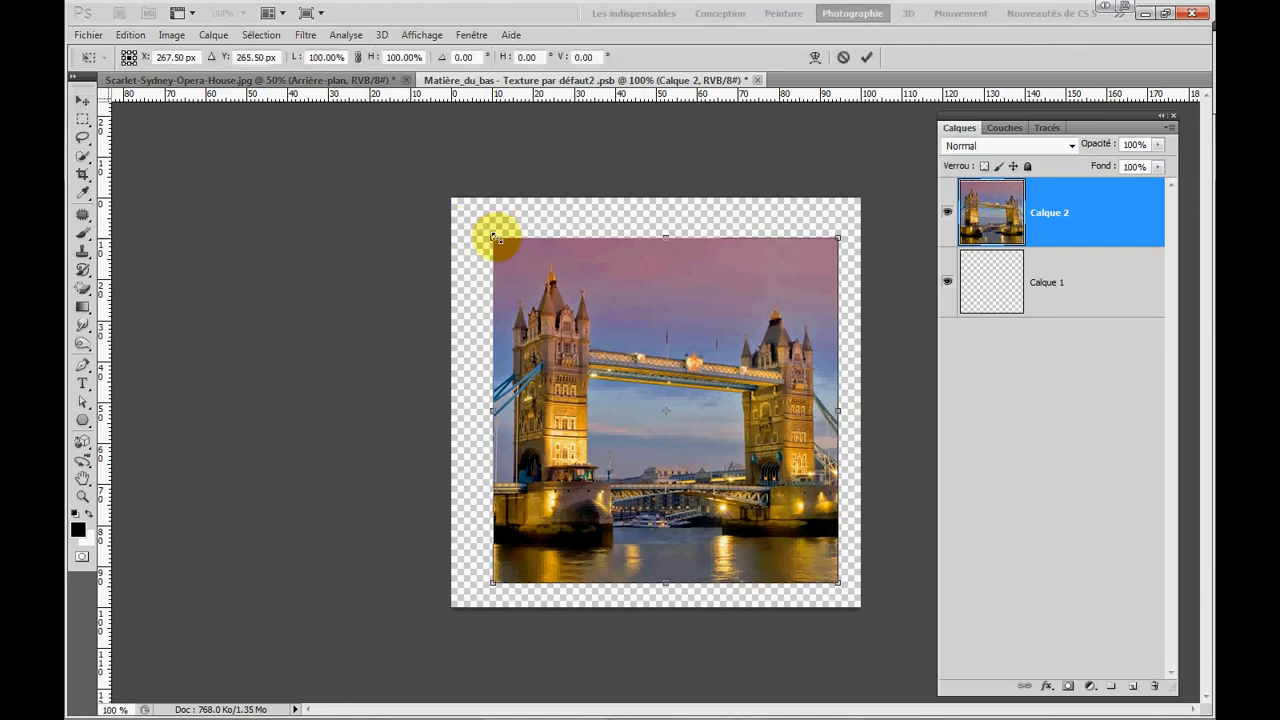
{"action": "left_click_drag", "start_coordinate": [493, 237], "coordinate": [452, 198]}
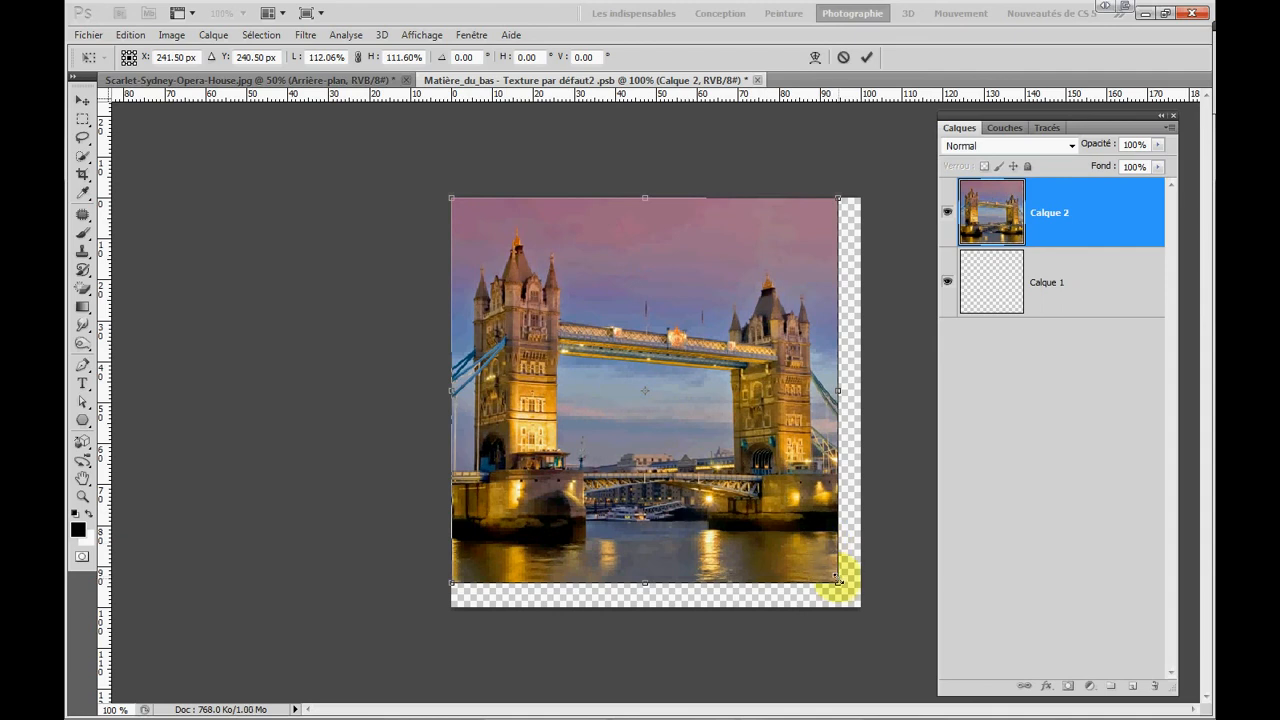
{"action": "left_click_drag", "start_coordinate": [837, 580], "coordinate": [861, 608]}
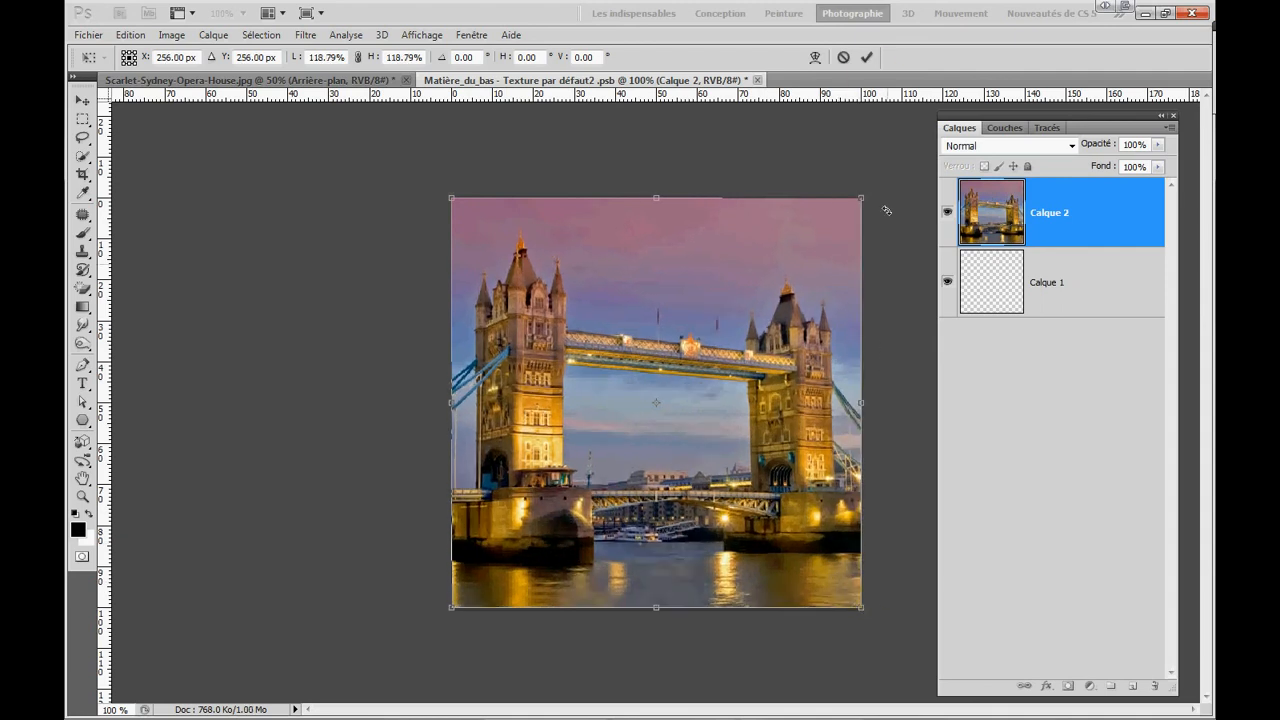
{"action": "left_click", "coordinate": [867, 58]}
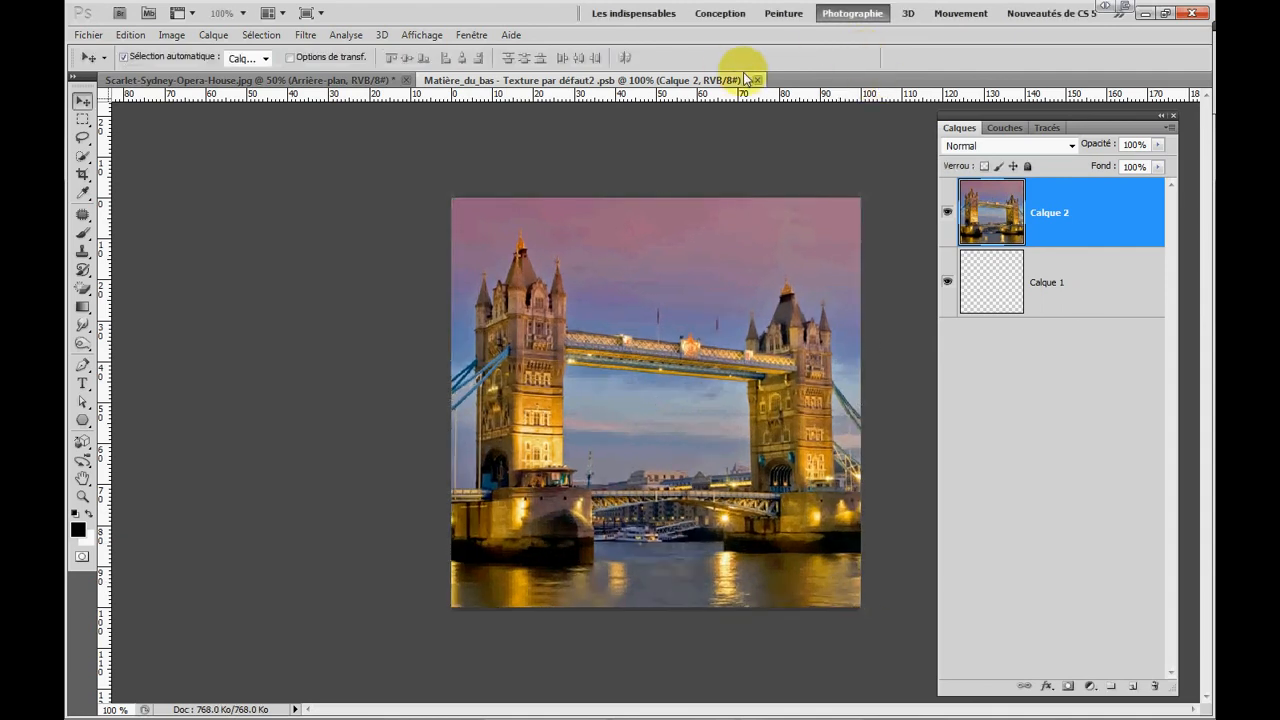
{"action": "left_click", "coordinate": [757, 81]}
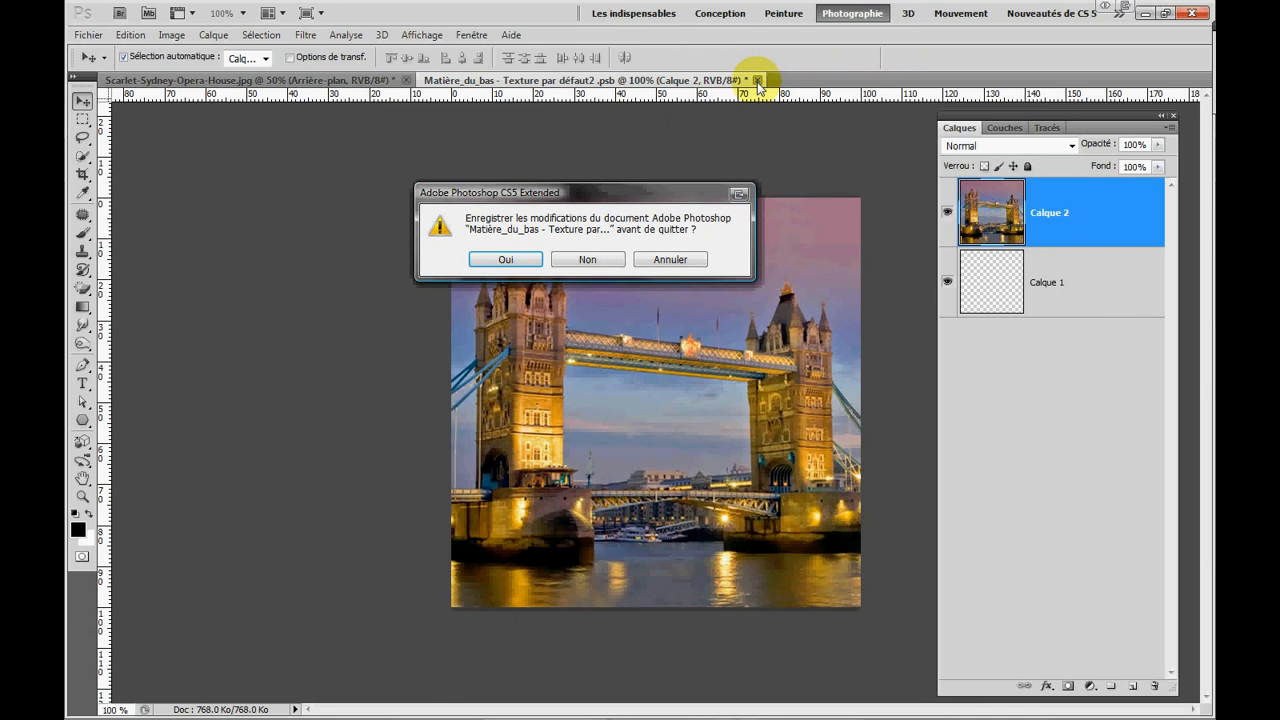
{"action": "left_click", "coordinate": [508, 260]}
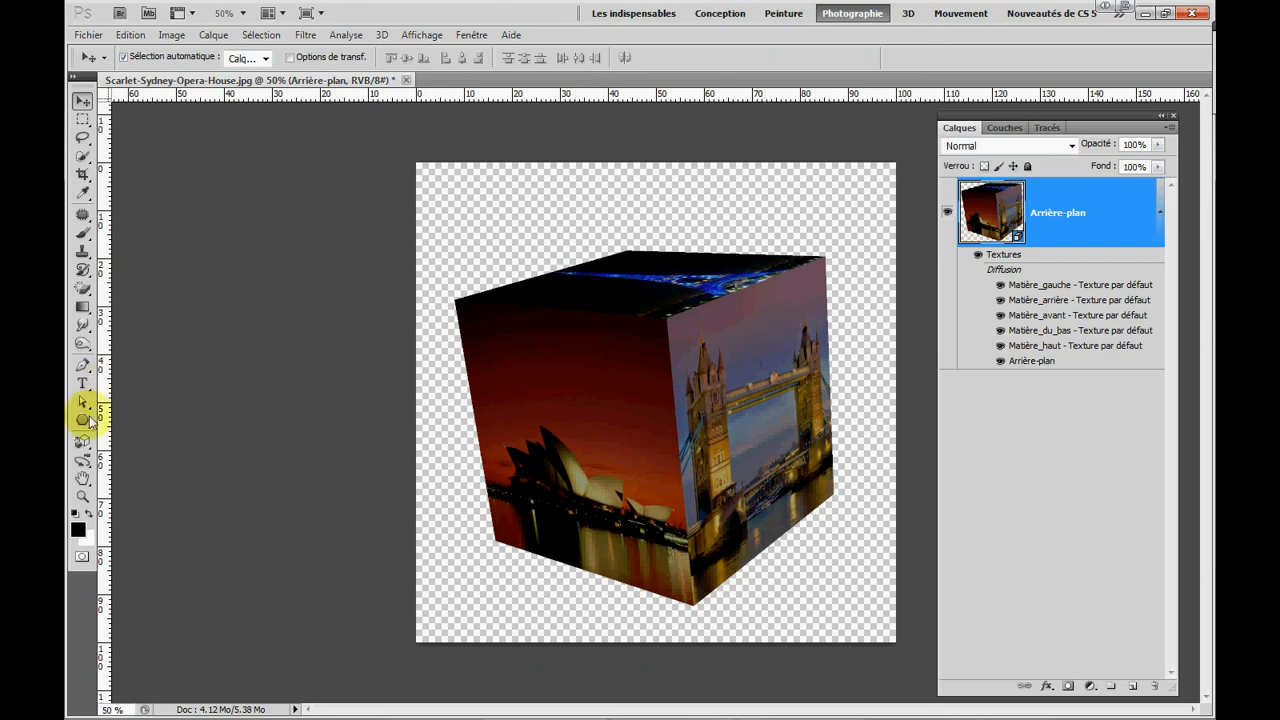
Rotate the 3D cube to an orientation of about X -9.4, Y -19.3, Z 16.8, tilting its top face toward the viewer
{"action": "left_click_drag", "start_coordinate": [82, 441], "coordinate": [187, 445]}
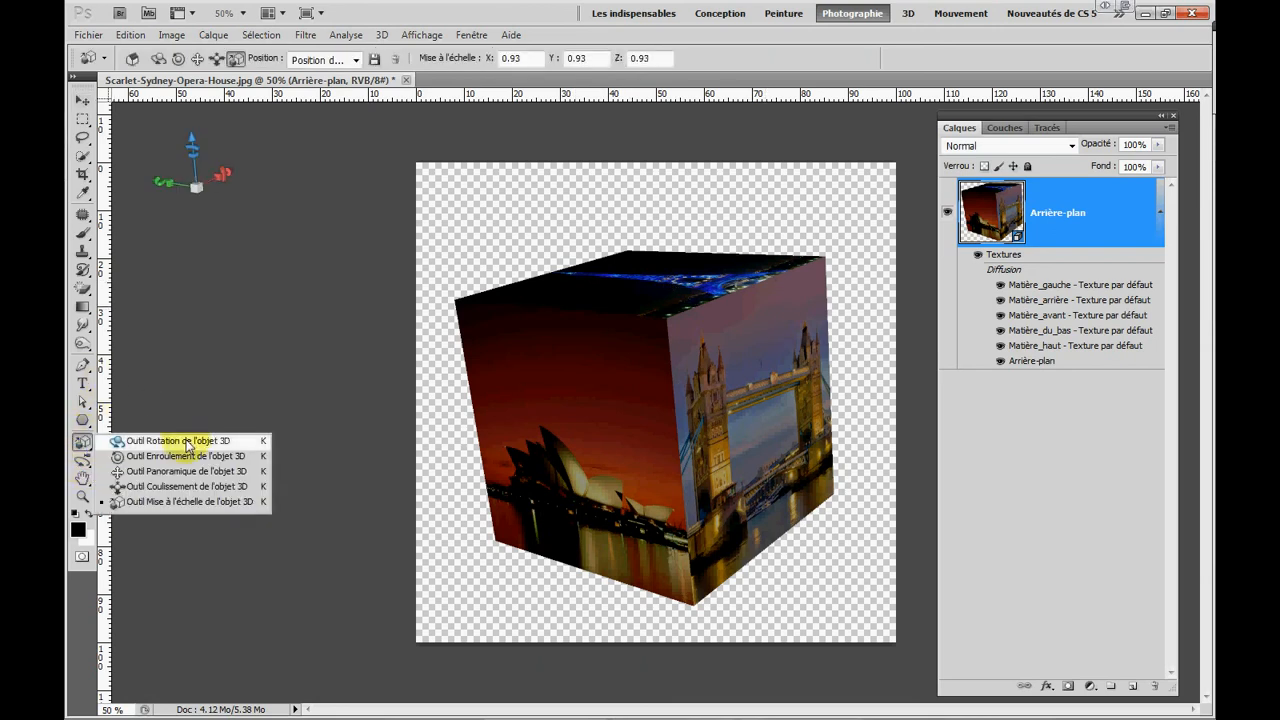
{"action": "left_click_drag", "start_coordinate": [623, 366], "coordinate": [623, 423]}
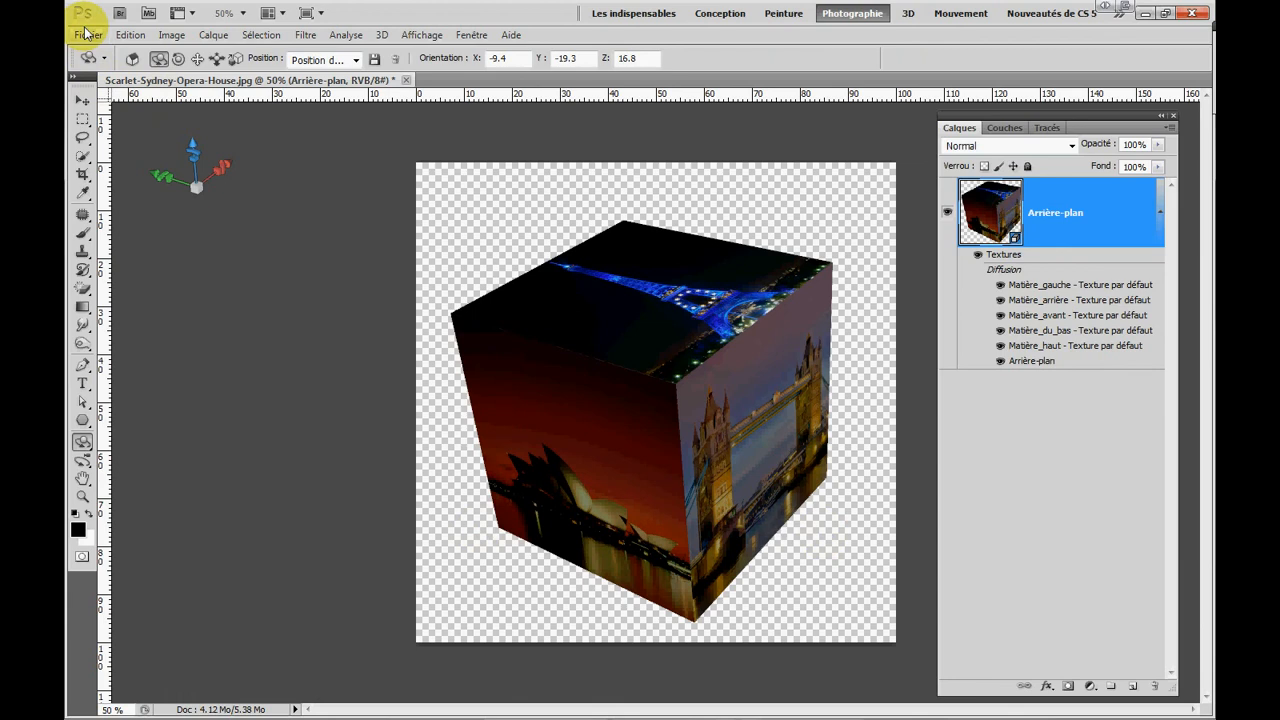
Save the cube document as a JPEG copy named cube2 in the tuto cube 3D folder, replacing the existing file
{"action": "left_click", "coordinate": [87, 35]}
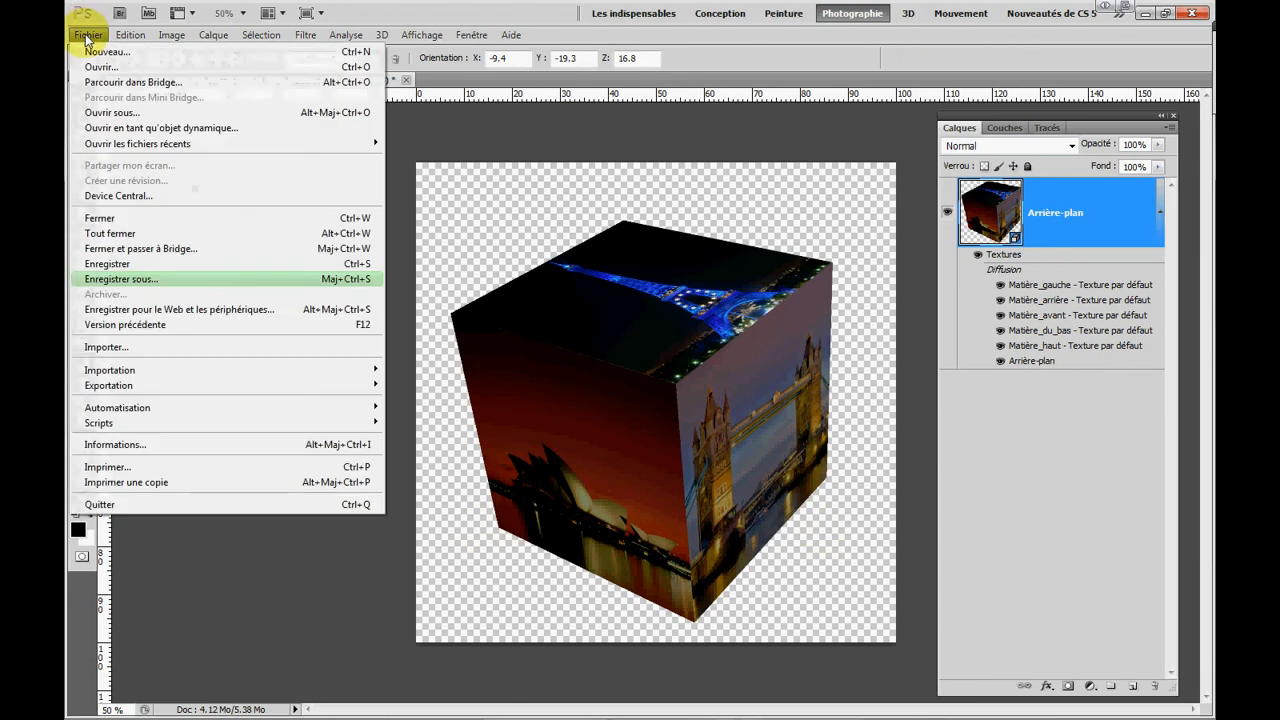
{"action": "left_click", "coordinate": [129, 282]}
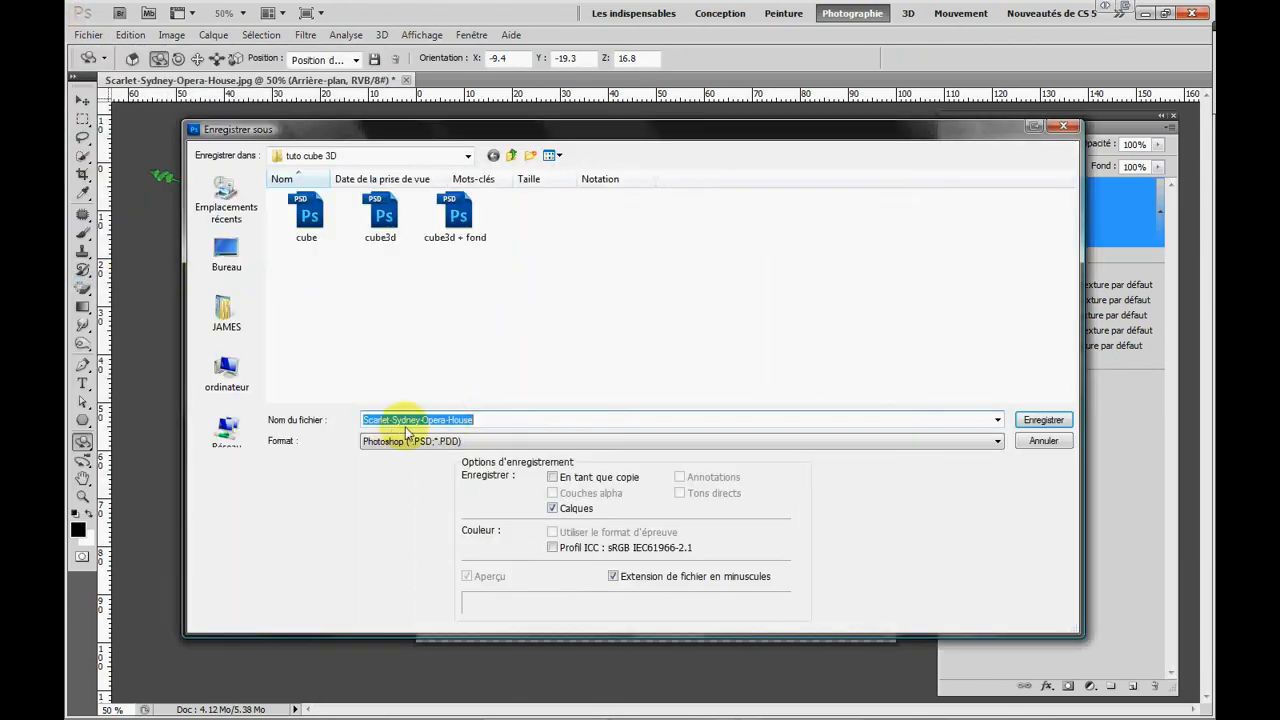
{"action": "left_click", "coordinate": [489, 419]}
{"action": "left_click_drag", "start_coordinate": [489, 419], "coordinate": [353, 425]}
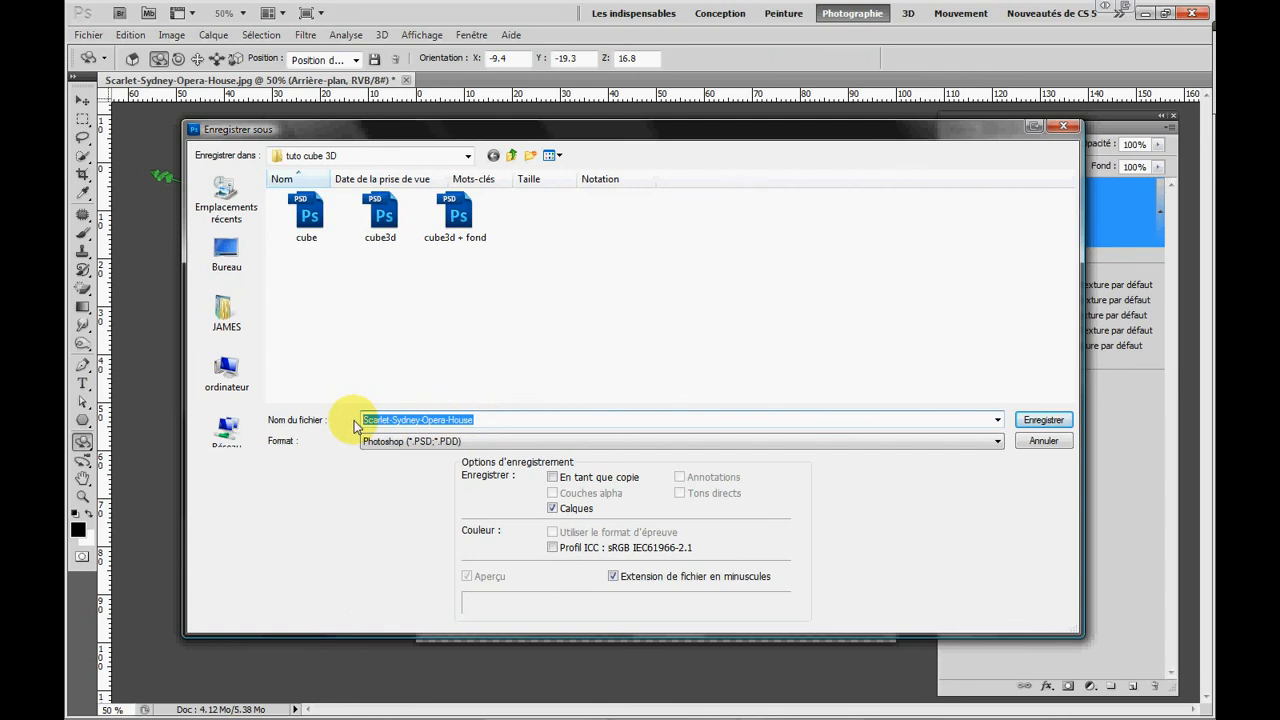
{"action": "type", "text": "cube"}
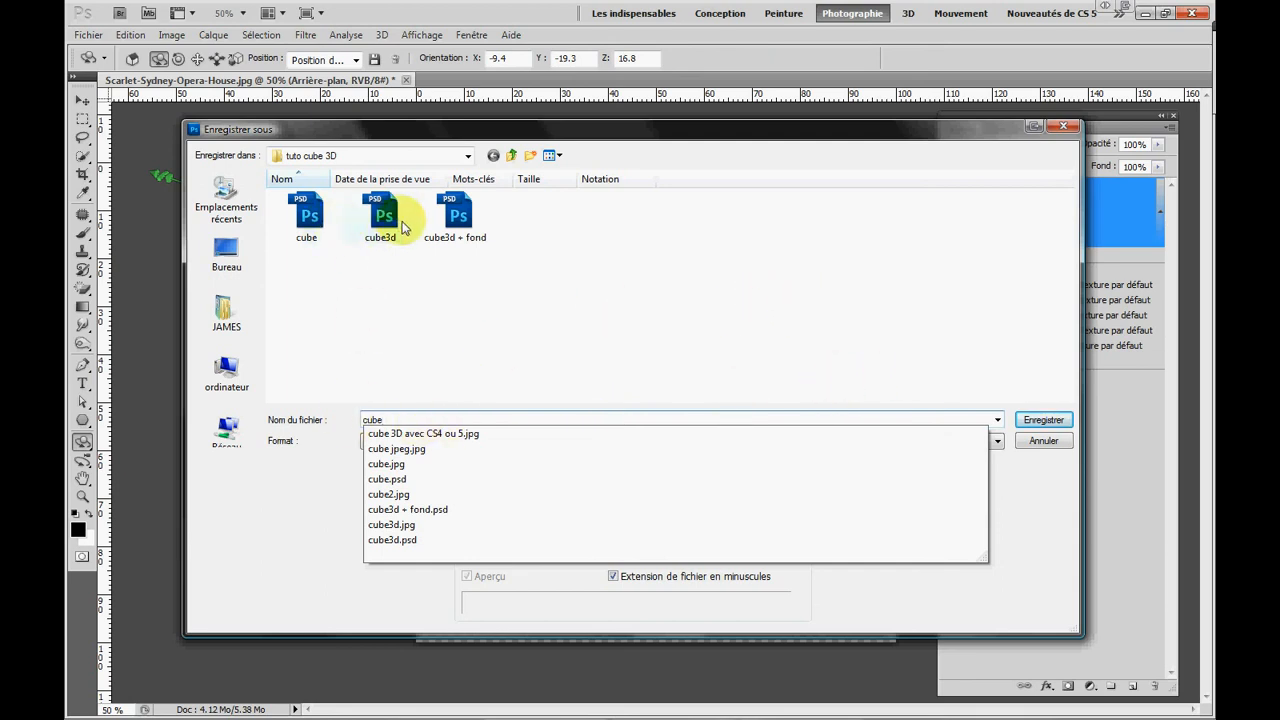
{"action": "left_click", "coordinate": [956, 393]}
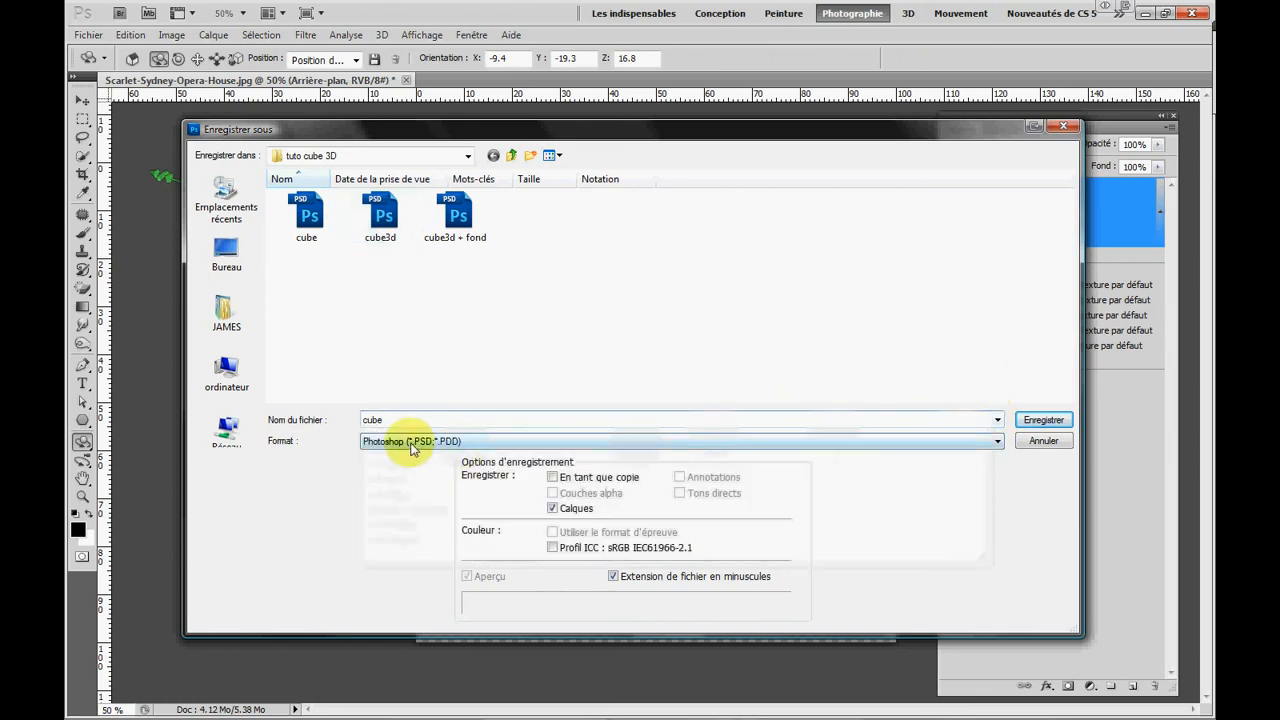
{"action": "left_click", "coordinate": [997, 444]}
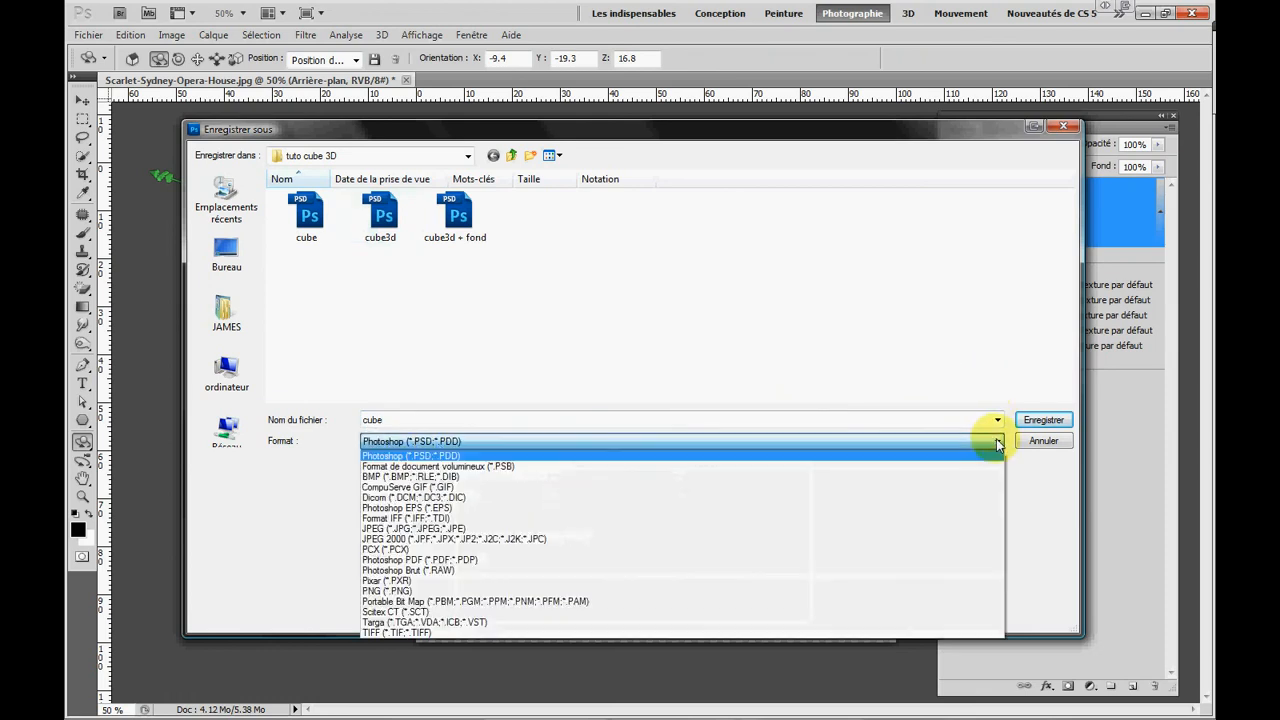
{"action": "left_click", "coordinate": [416, 529]}
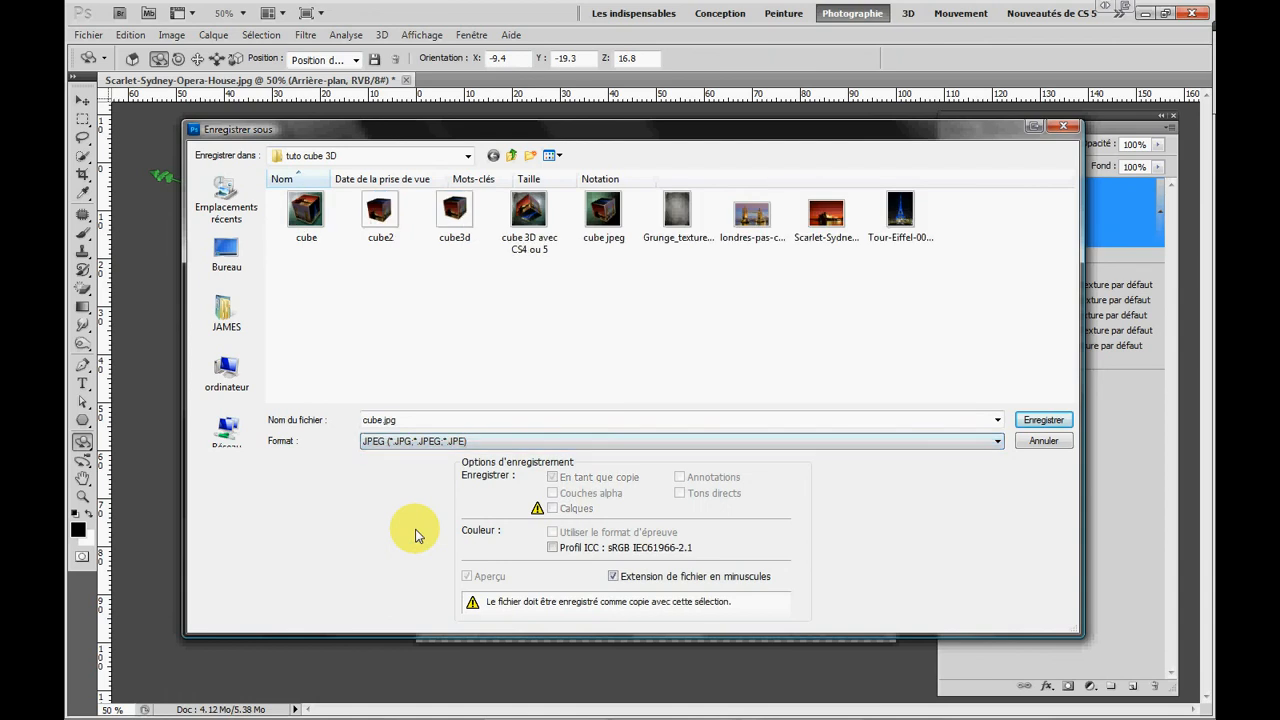
{"action": "left_click", "coordinate": [372, 222]}
{"action": "left_click", "coordinate": [1040, 422]}
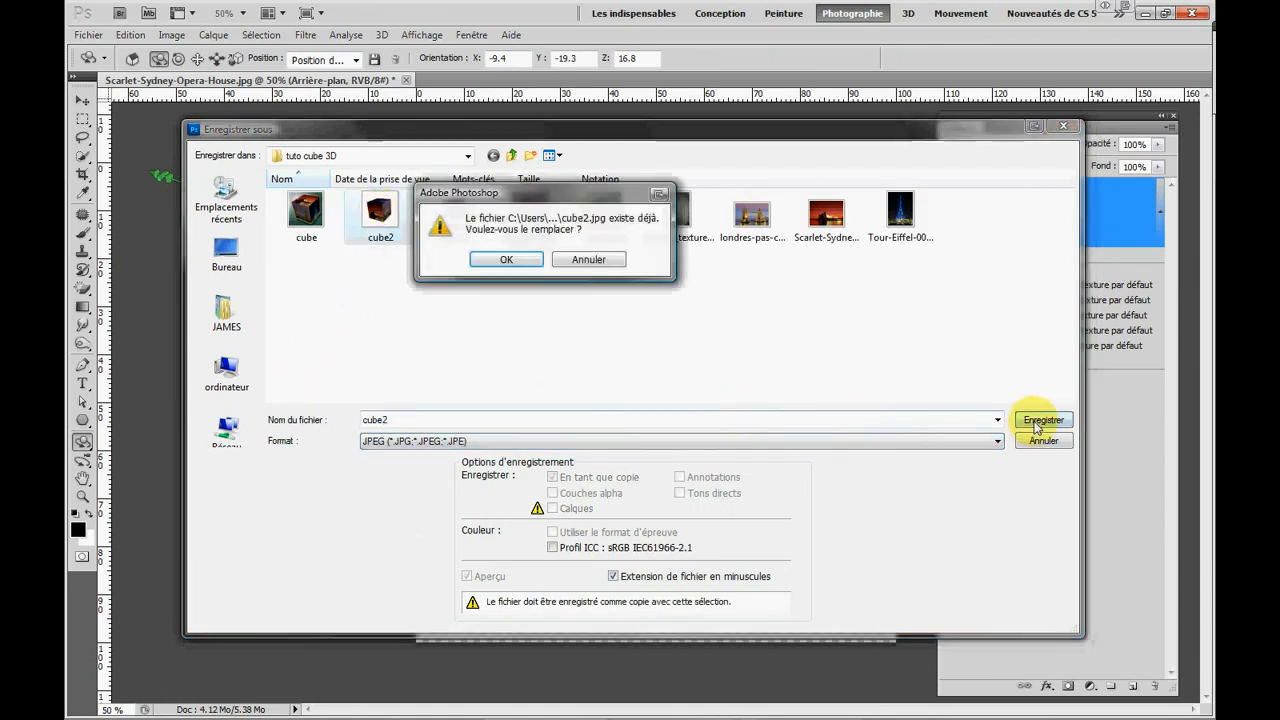
{"action": "left_click", "coordinate": [512, 258]}
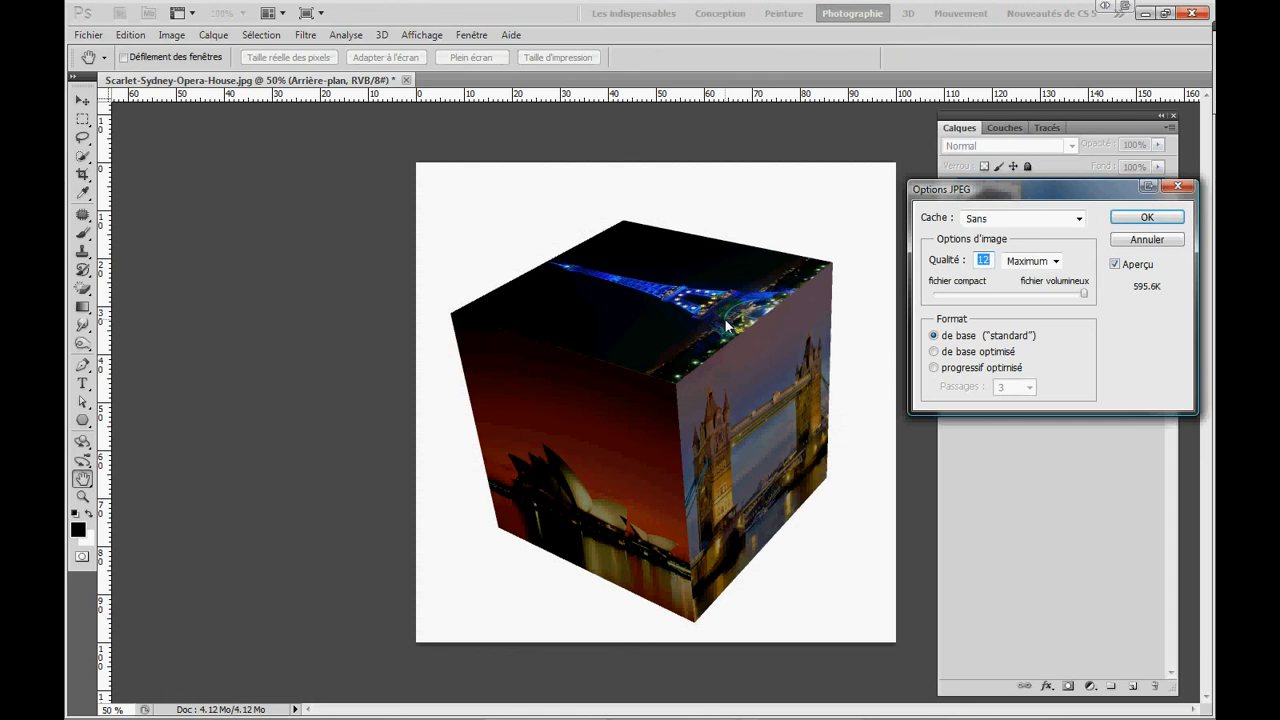